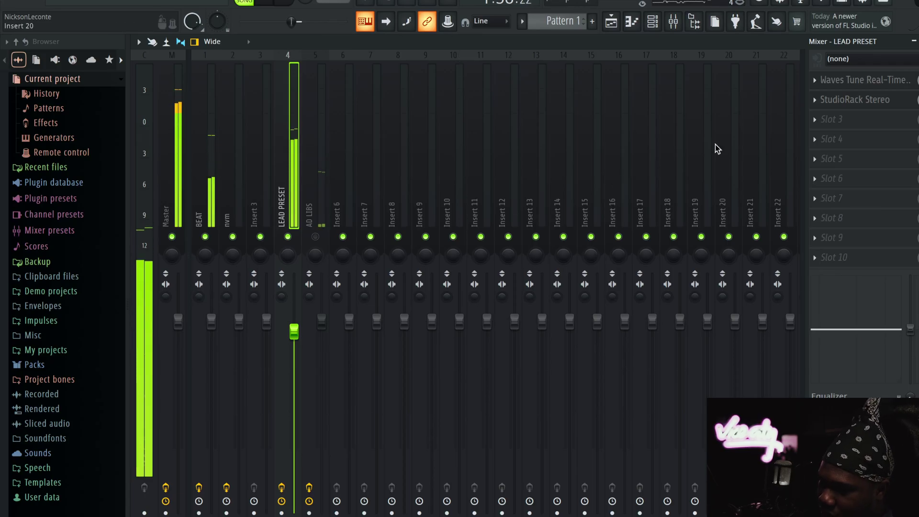
Step: Open the StudioRack chain on LEAD PRESET and audition the vocal with the BEAT track muted and unmuted
{"action": "left_click", "coordinate": [855, 99]}
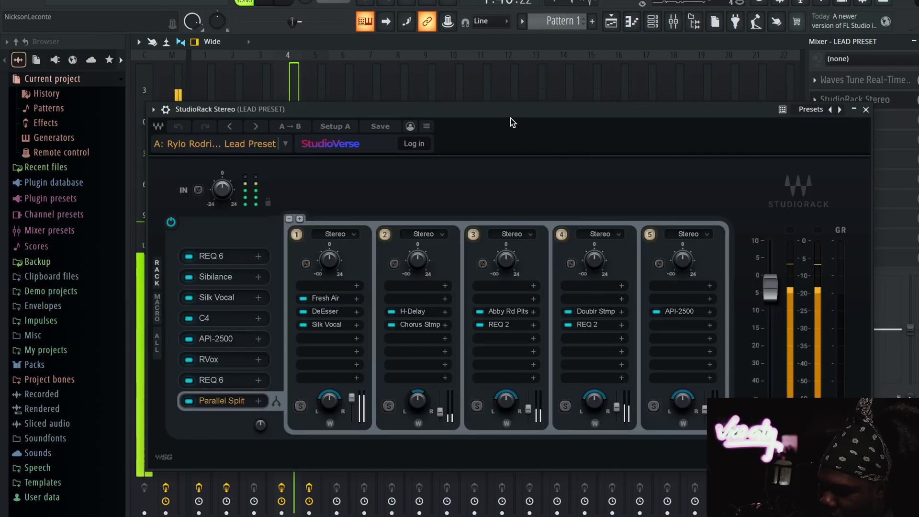
{"action": "left_click_drag", "start_coordinate": [327, 108], "coordinate": [394, 75]}
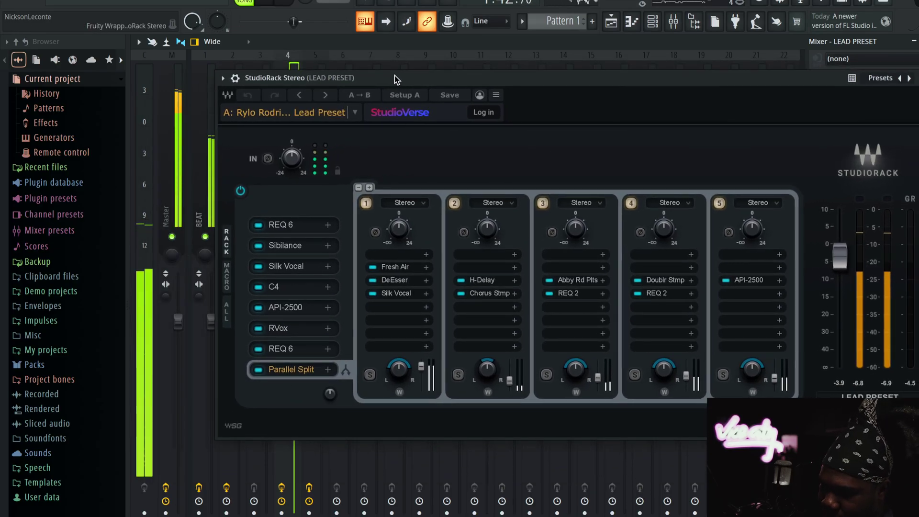
{"action": "left_click", "coordinate": [206, 237]}
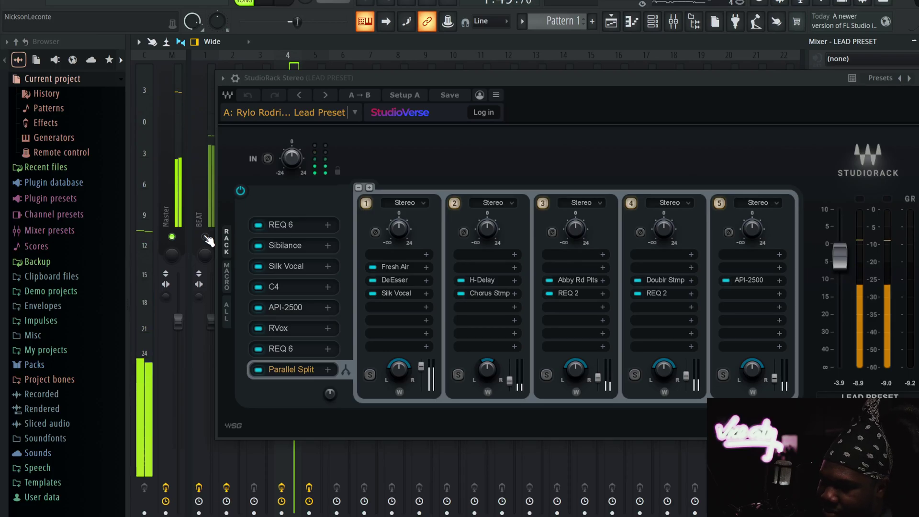
{"action": "left_click", "coordinate": [206, 237]}
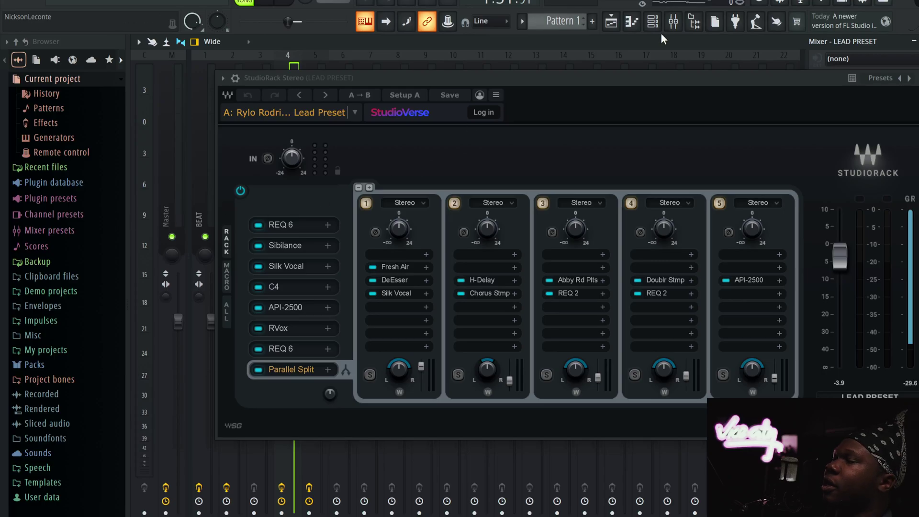
Step: Reopen StudioRack, mute the BEAT track, and compare the lead vocal with the whole chain bypassed and active
{"action": "key", "text": "Escape"}
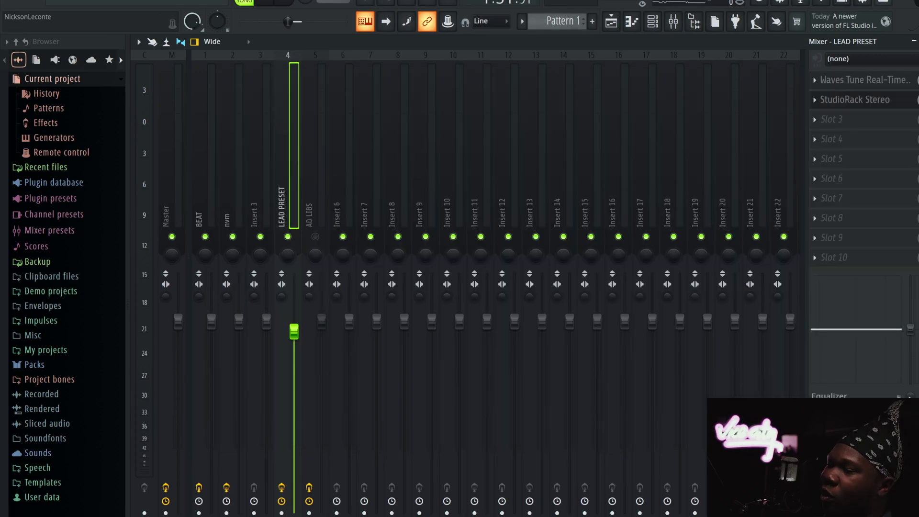
{"action": "left_click", "coordinate": [883, 103]}
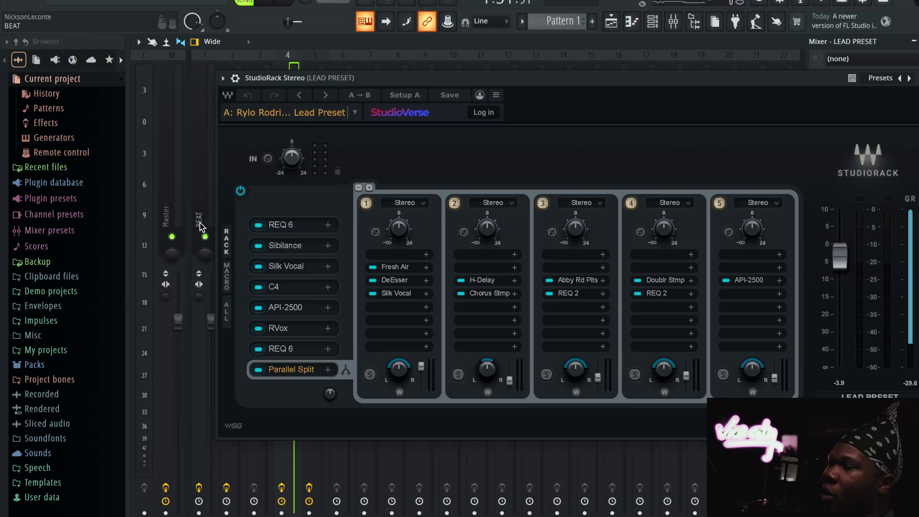
{"action": "left_click", "coordinate": [206, 237]}
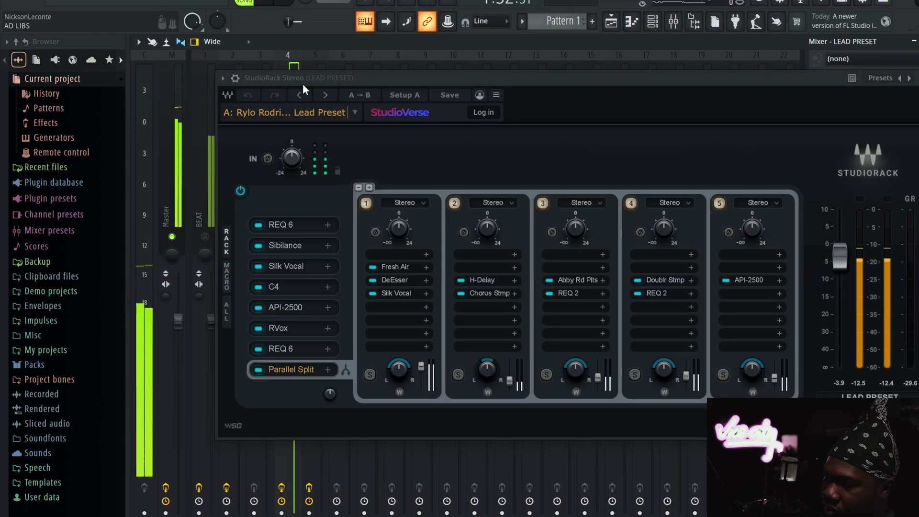
{"action": "left_click_drag", "start_coordinate": [515, 83], "coordinate": [464, 76]}
{"action": "left_click", "coordinate": [190, 184]}
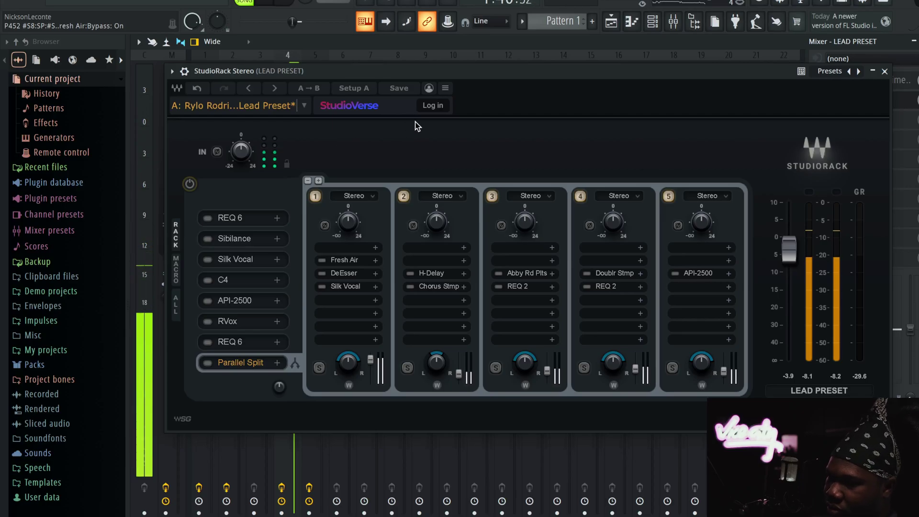
{"action": "left_click", "coordinate": [190, 184]}
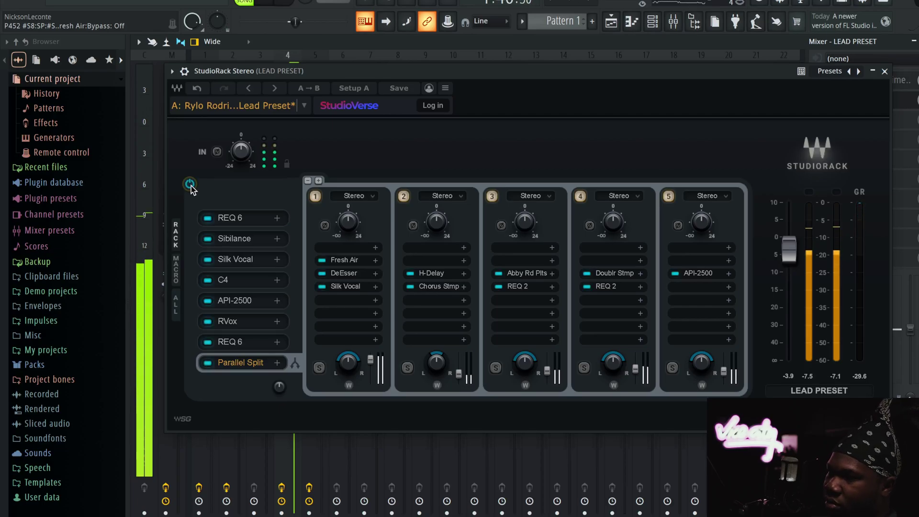
{"action": "left_click", "coordinate": [190, 185]}
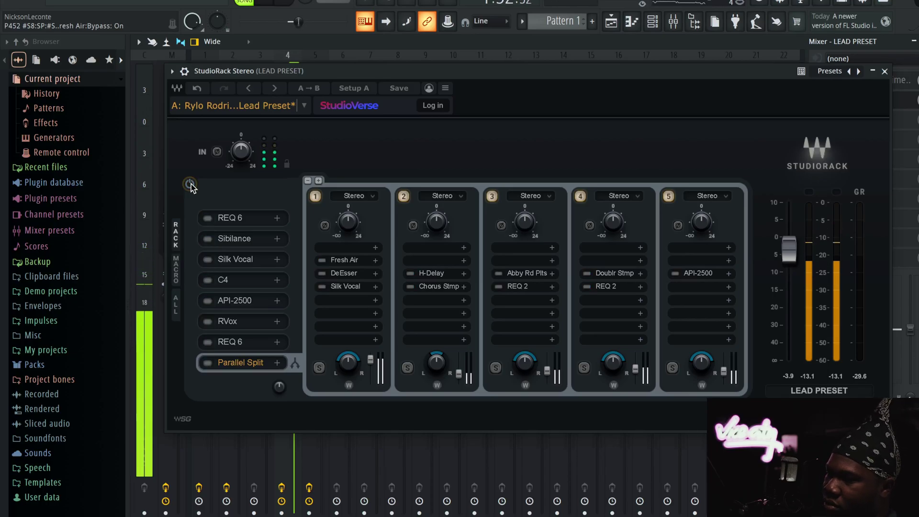
{"action": "left_click", "coordinate": [190, 184]}
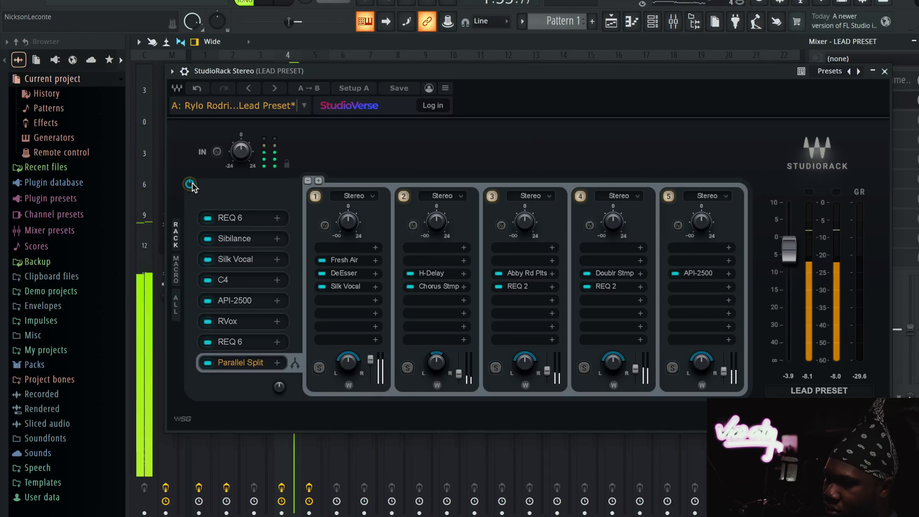
Step: Unmute the BEAT track, moving the StudioRack window clear of the mixer and back
{"action": "left_click_drag", "start_coordinate": [352, 72], "coordinate": [433, 97]}
{"action": "left_click", "coordinate": [205, 237]}
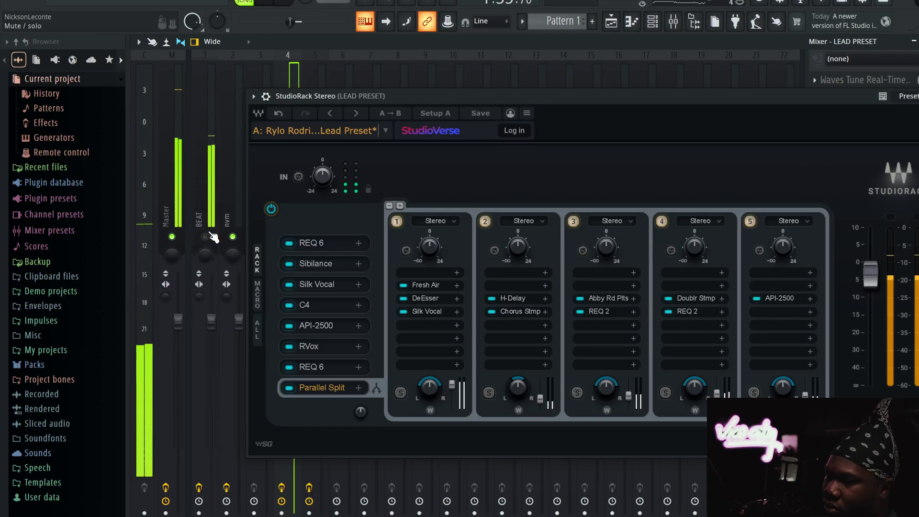
{"action": "left_click_drag", "start_coordinate": [588, 101], "coordinate": [492, 89]}
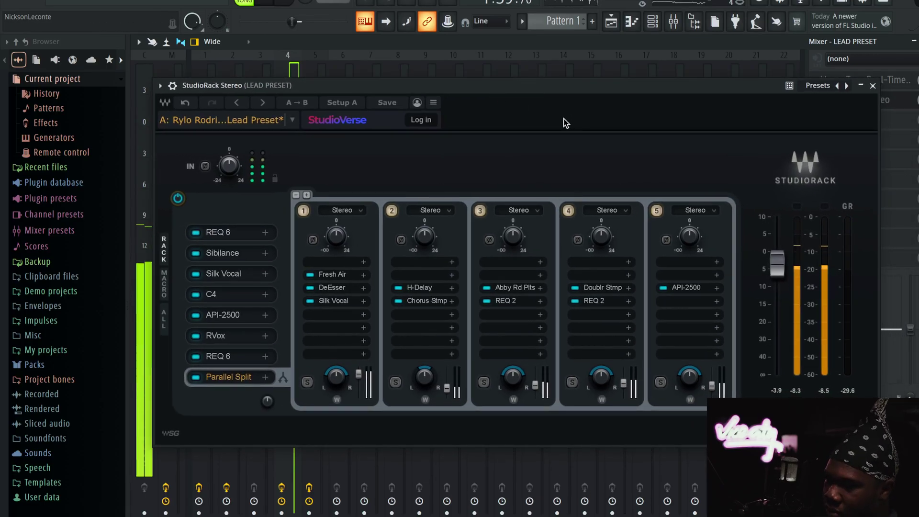
Step: Examine the Waves Tune Real-Time speed, note transition and scale settings on LEAD PRESET, and close its window
{"action": "left_click", "coordinate": [895, 80]}
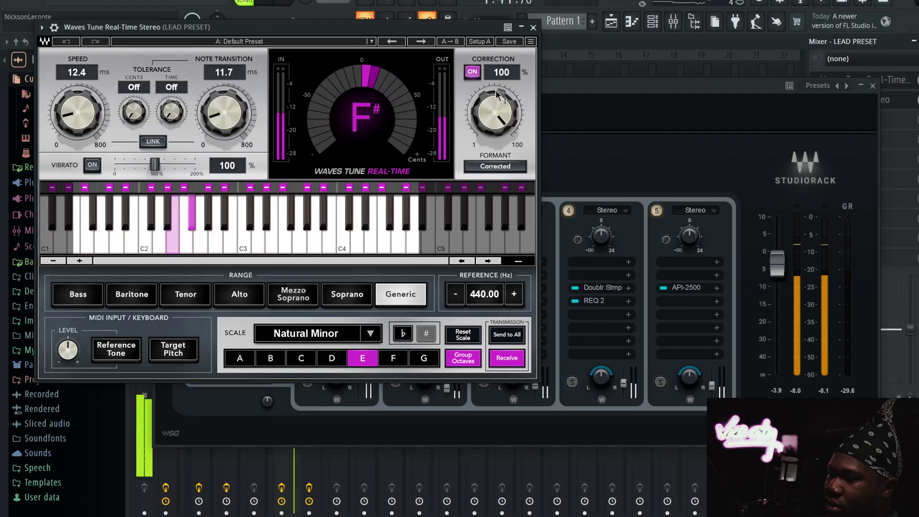
{"action": "left_click_drag", "start_coordinate": [324, 27], "coordinate": [455, 96]}
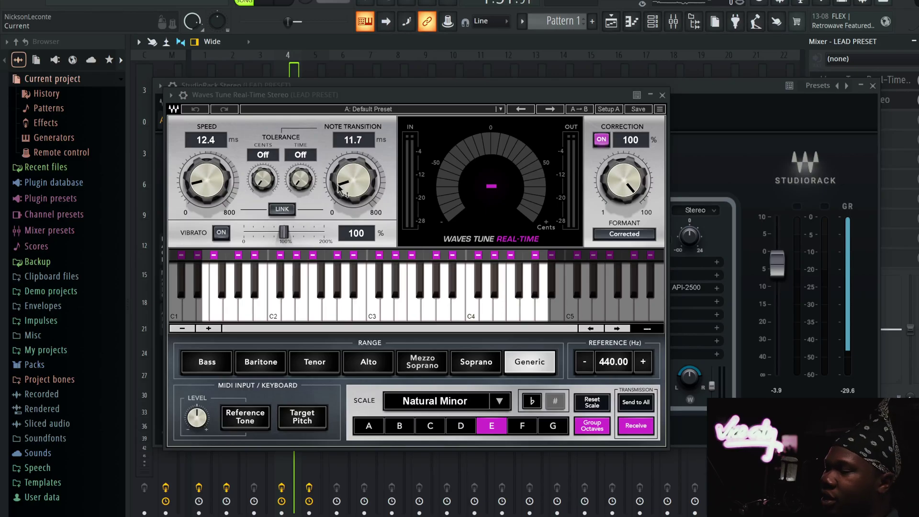
{"action": "left_click", "coordinate": [662, 95]}
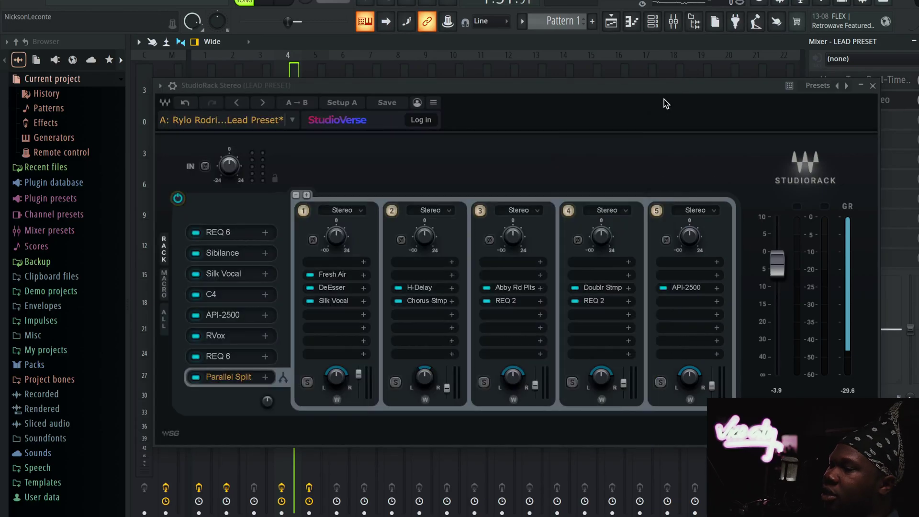
Step: Open the slot 1 REQ 6 equalizer and examine its curve against the vocal during playback
{"action": "left_click", "coordinate": [225, 233]}
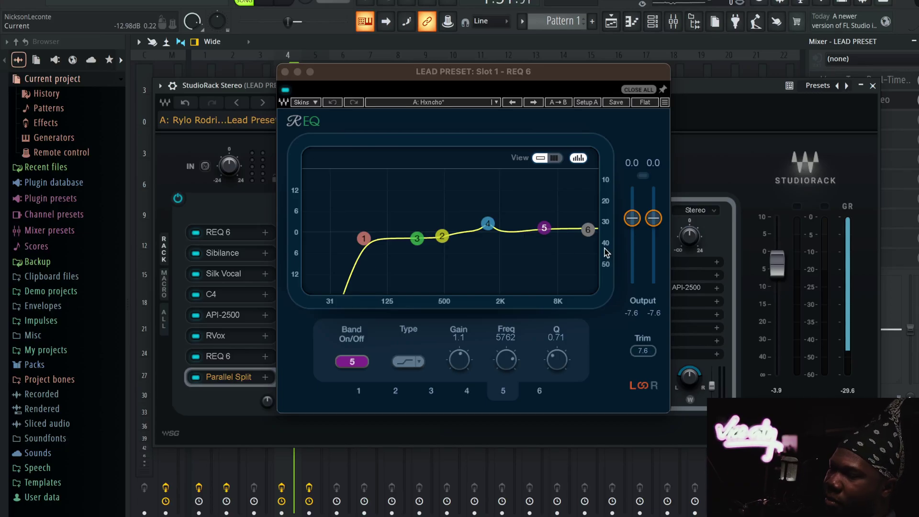
{"action": "left_click", "coordinate": [271, 4]}
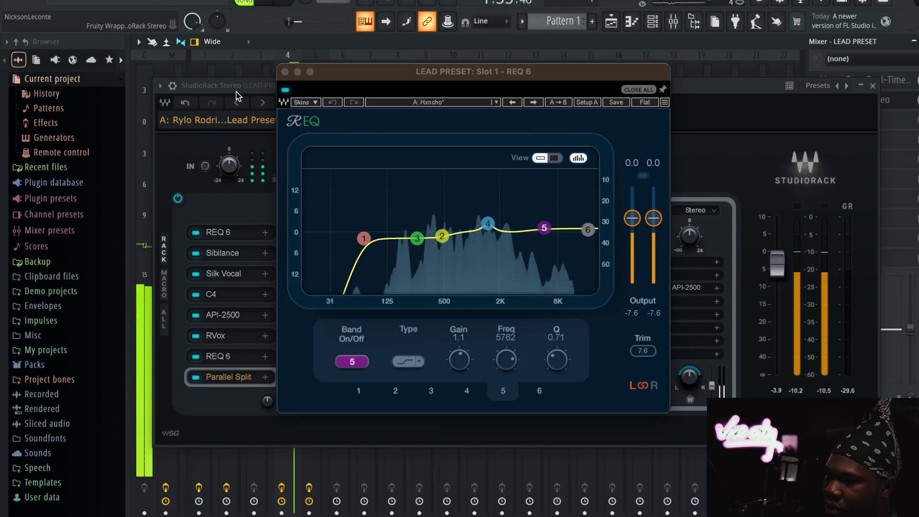
Step: Mute the BEAT track in the mixer and reopen StudioRack on LEAD PRESET
{"action": "left_click", "coordinate": [873, 85]}
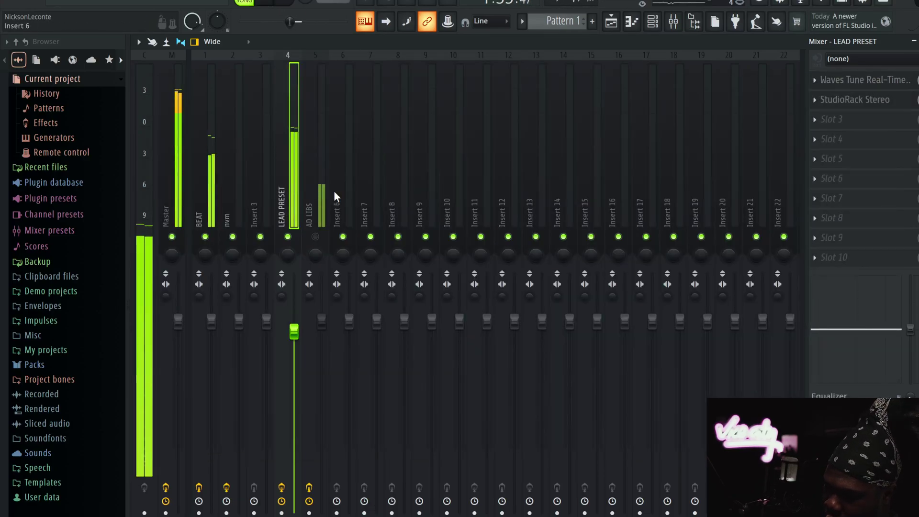
{"action": "left_click", "coordinate": [205, 237]}
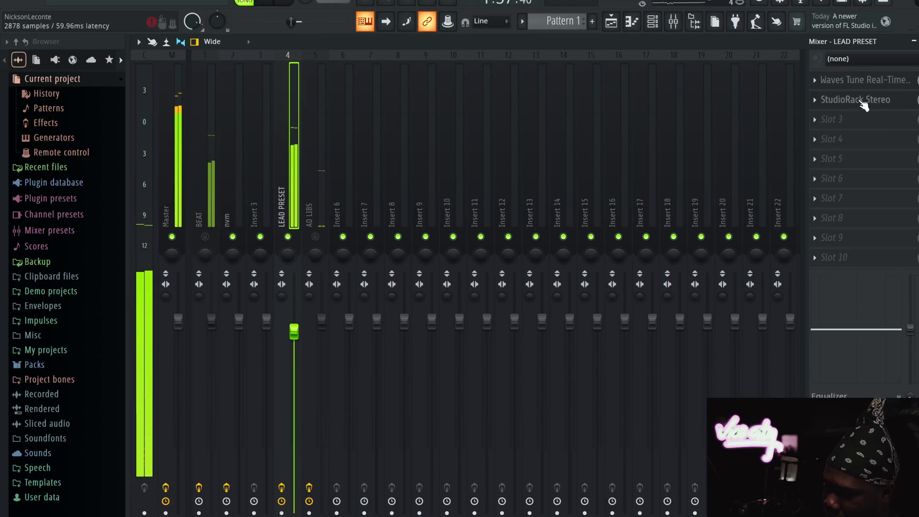
{"action": "left_click", "coordinate": [844, 99]}
Step: Compare the lead vocal with the slot 1 REQ 6 equalizer bypassed and active, and stop playback
{"action": "left_click", "coordinate": [199, 232]}
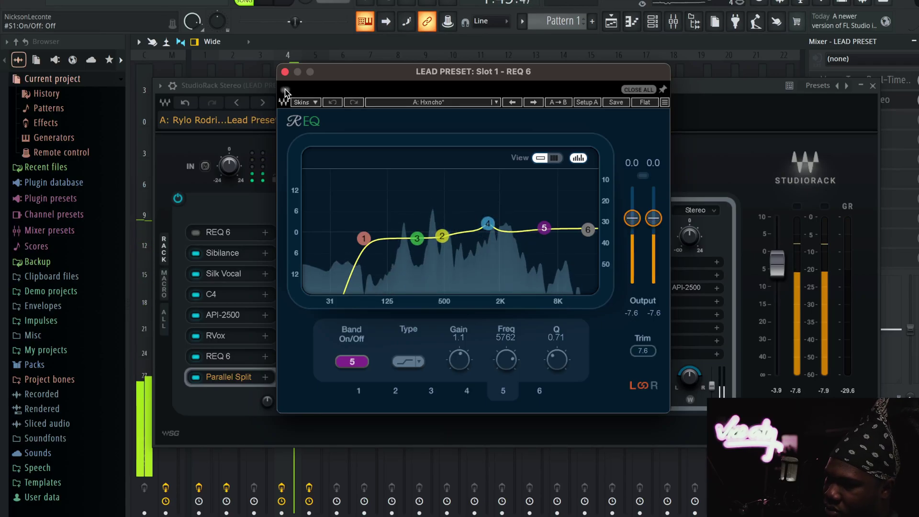
{"action": "left_click", "coordinate": [285, 89]}
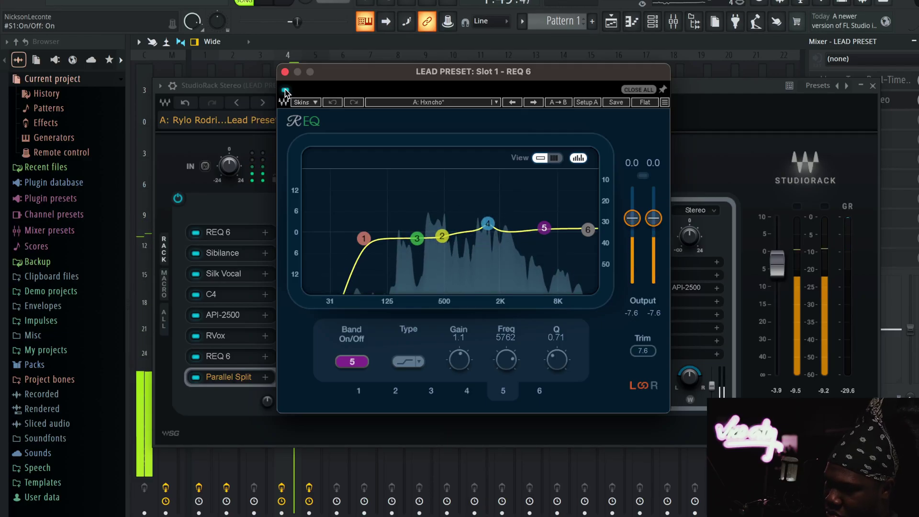
{"action": "left_click", "coordinate": [285, 90]}
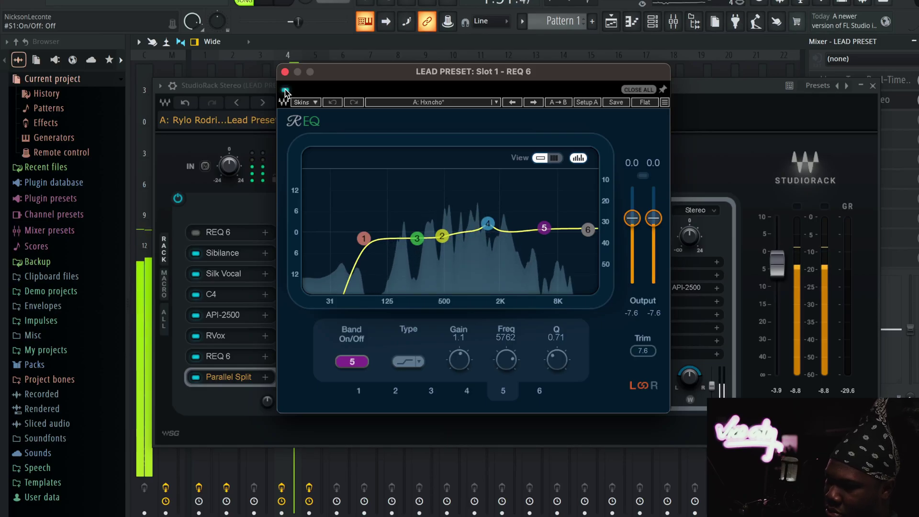
{"action": "left_click", "coordinate": [286, 90]}
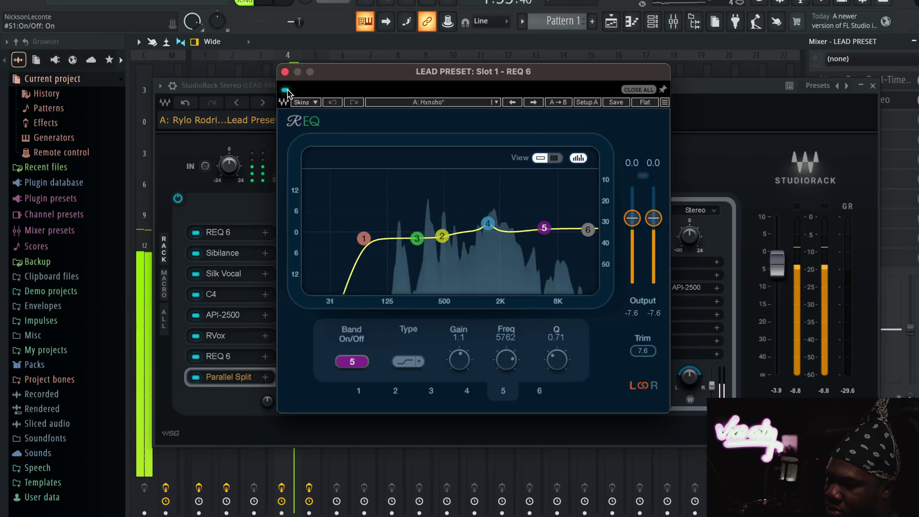
{"action": "left_click", "coordinate": [286, 90]}
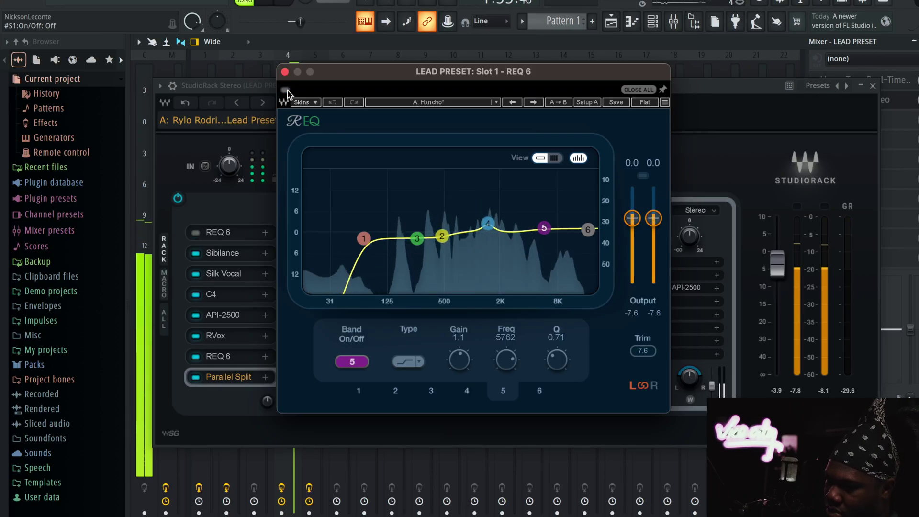
{"action": "key", "text": "space"}
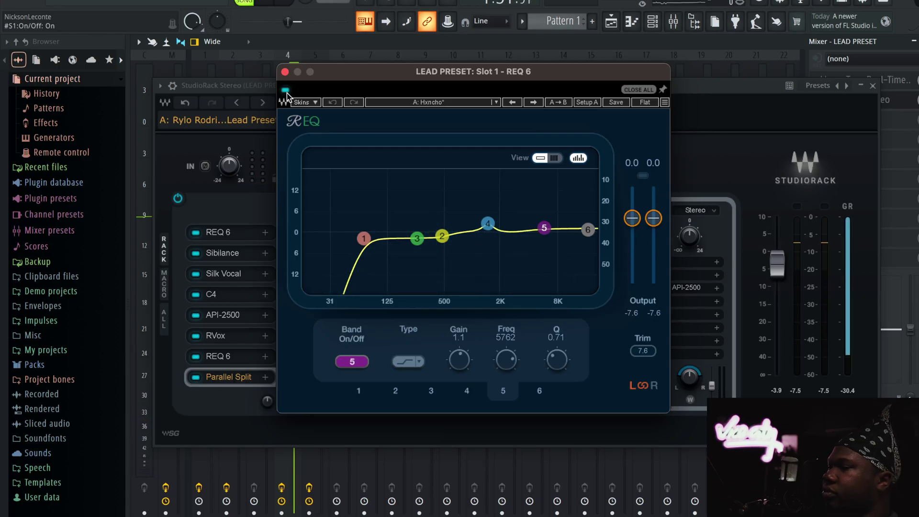
Step: Review the settings of the Sibilance, Silk Vocal and slot 1 REQ 6 plug-ins in the StudioRack chain
{"action": "left_click", "coordinate": [219, 254]}
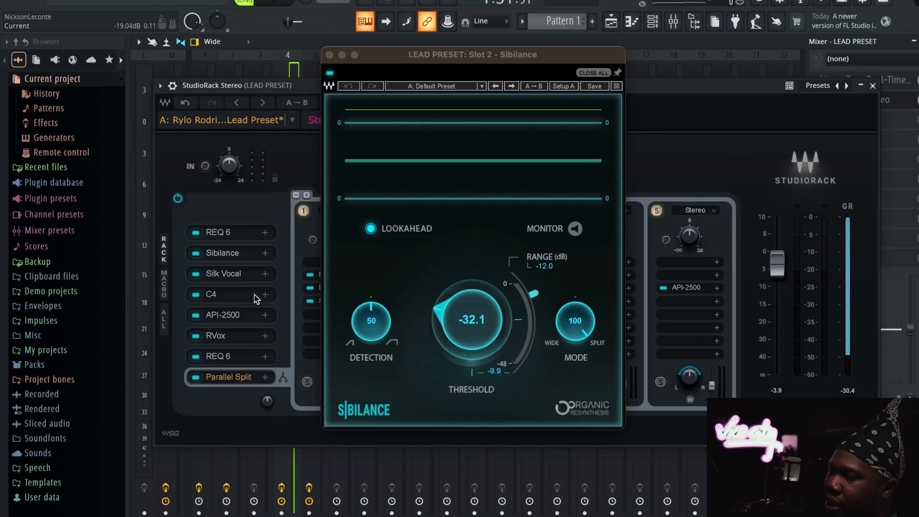
{"action": "left_click", "coordinate": [267, 271]}
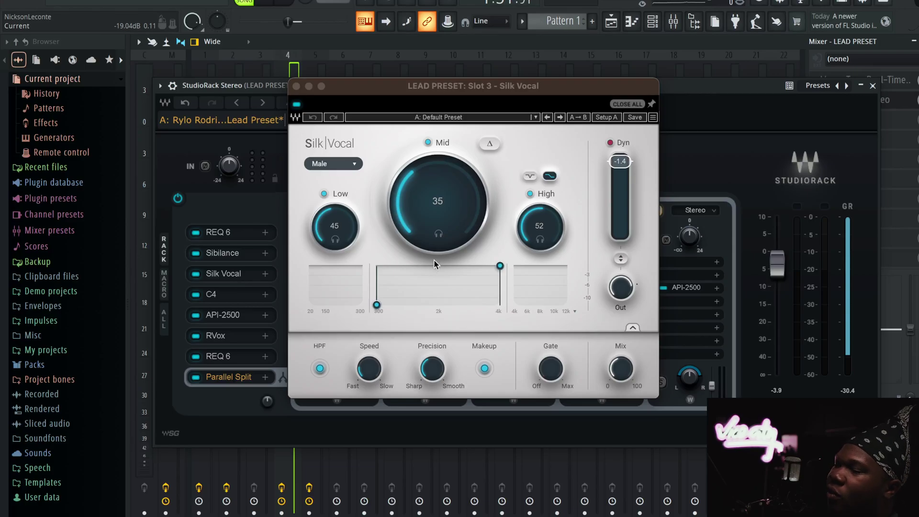
{"action": "left_click", "coordinate": [626, 371]}
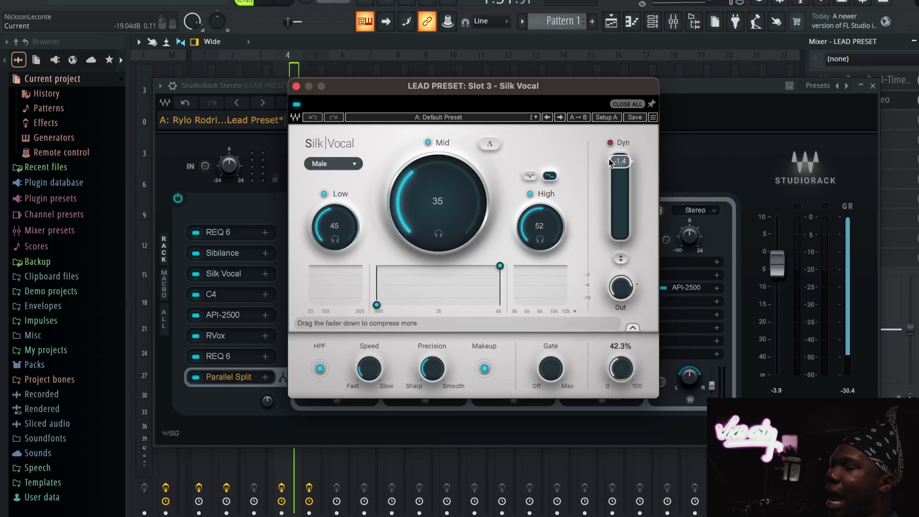
{"action": "left_click", "coordinate": [225, 228]}
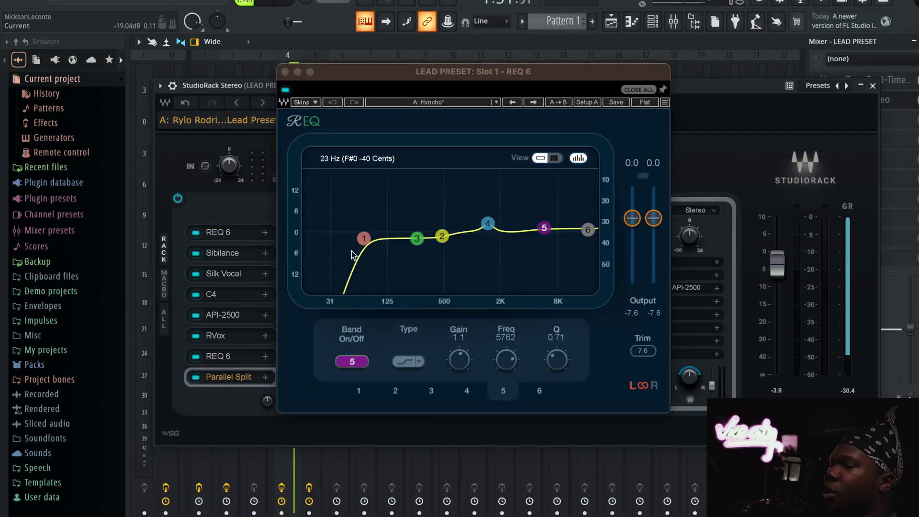
{"action": "left_click", "coordinate": [232, 273]}
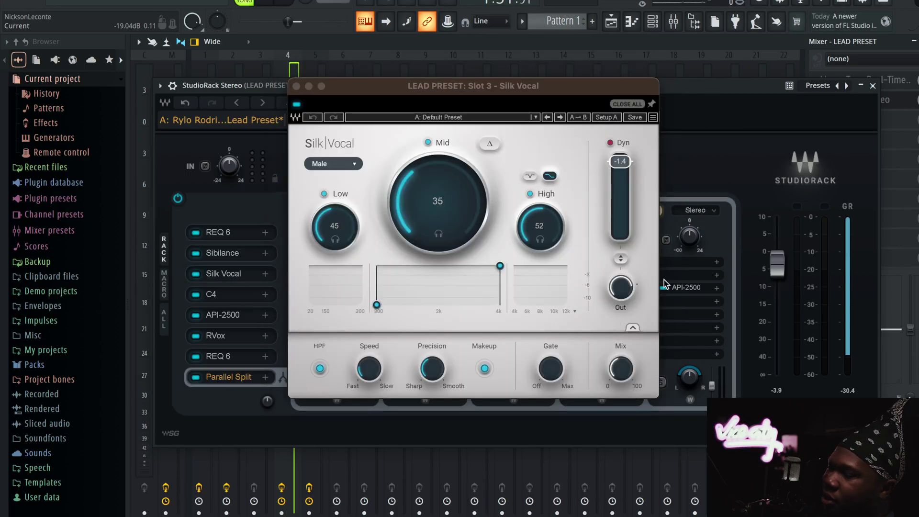
Step: Play the lead vocal, compare it with slot 3 Silk Vocal bypassed and active, and stop playback
{"action": "key", "text": "space"}
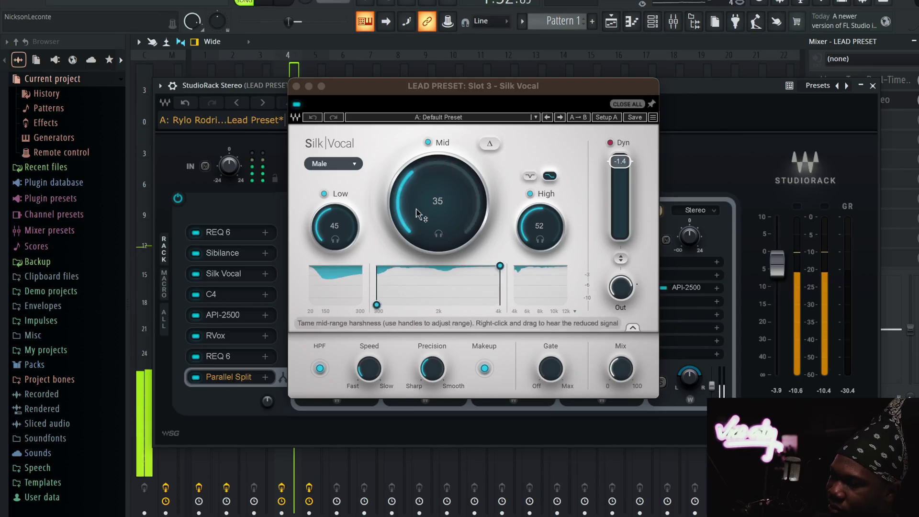
{"action": "left_click", "coordinate": [297, 105]}
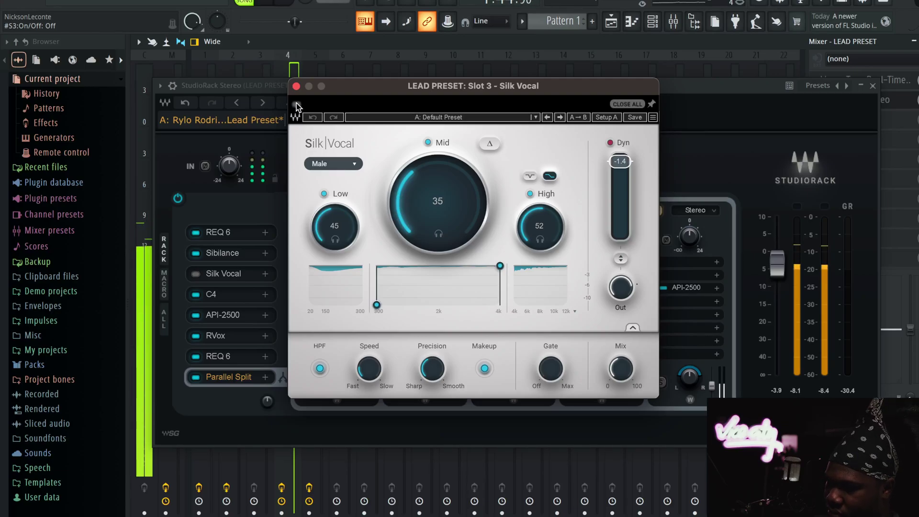
{"action": "left_click", "coordinate": [297, 102]}
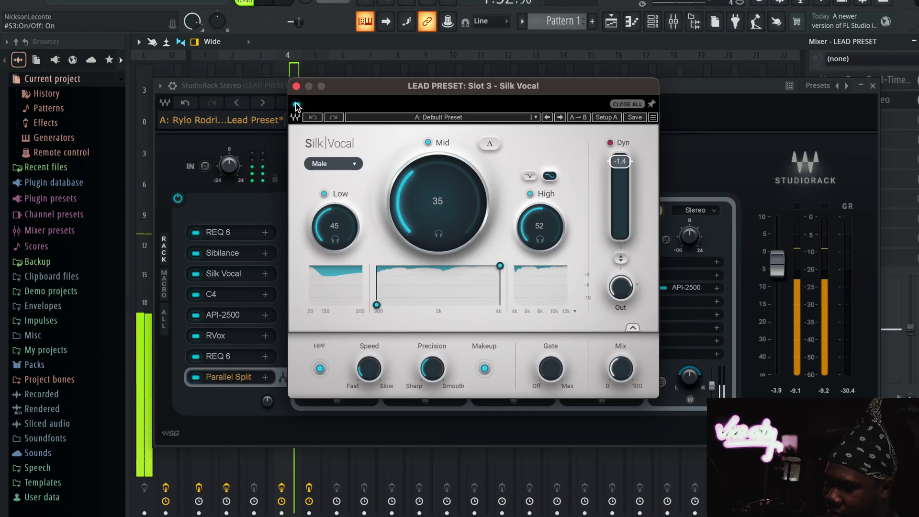
{"action": "left_click", "coordinate": [290, 5]}
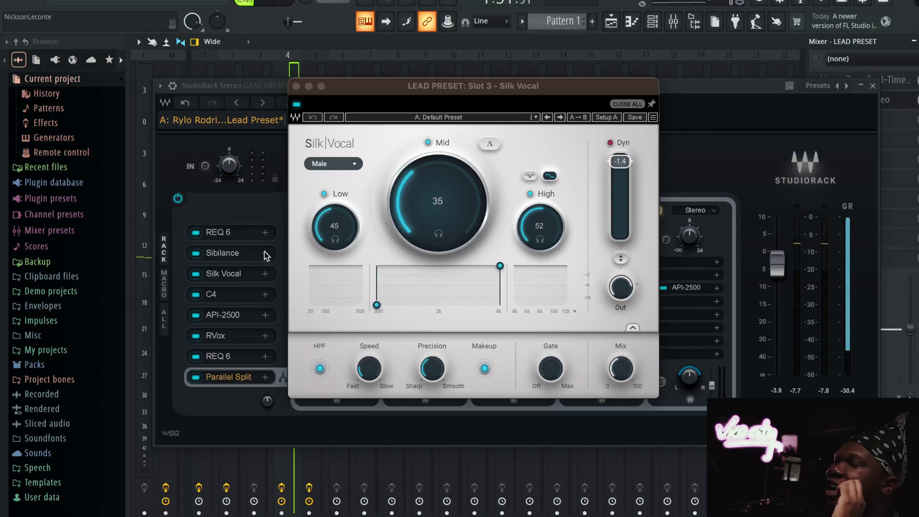
Step: Review the settings of the slot 4 C4 multiband processor against those of the slot 3 Silk Vocal
{"action": "left_click", "coordinate": [221, 294]}
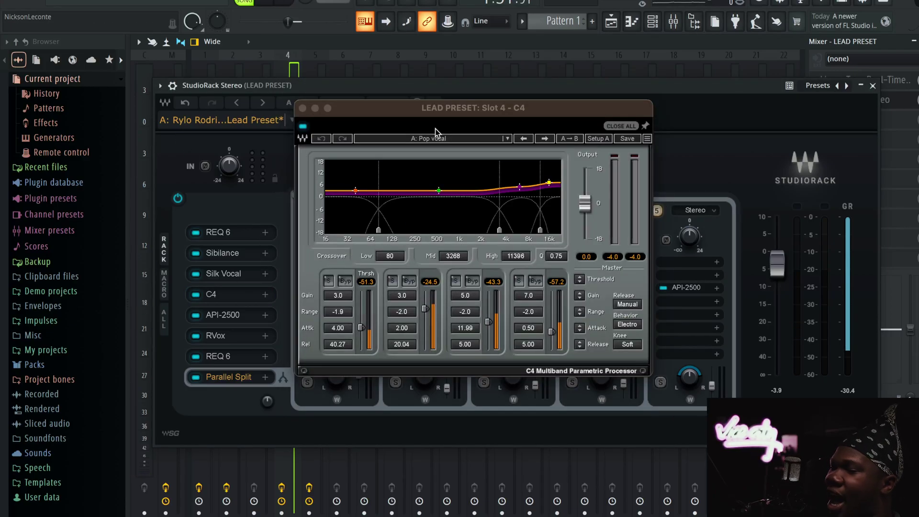
{"action": "left_click_drag", "start_coordinate": [465, 115], "coordinate": [464, 147]}
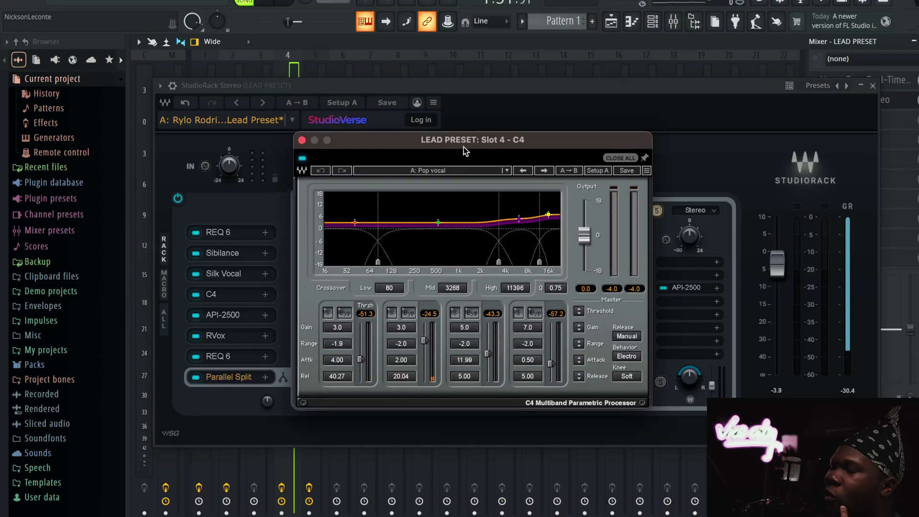
{"action": "left_click", "coordinate": [241, 276]}
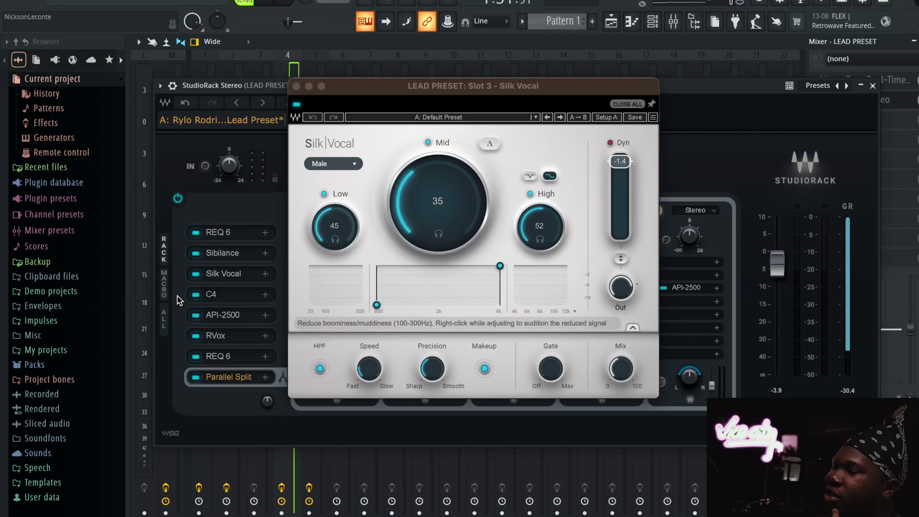
{"action": "left_click", "coordinate": [212, 298]}
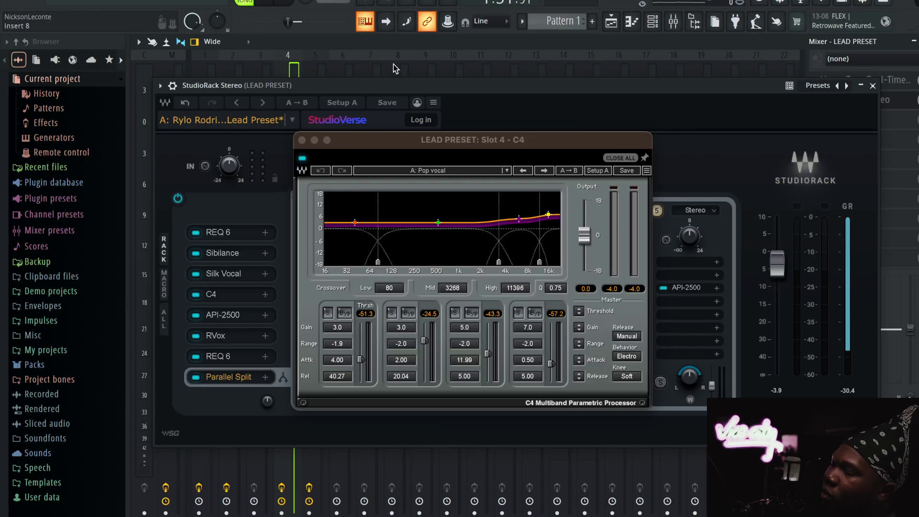
Step: Play the lead vocal and compare it with the slot 4 C4 bypassed and active
{"action": "left_click", "coordinate": [263, 2]}
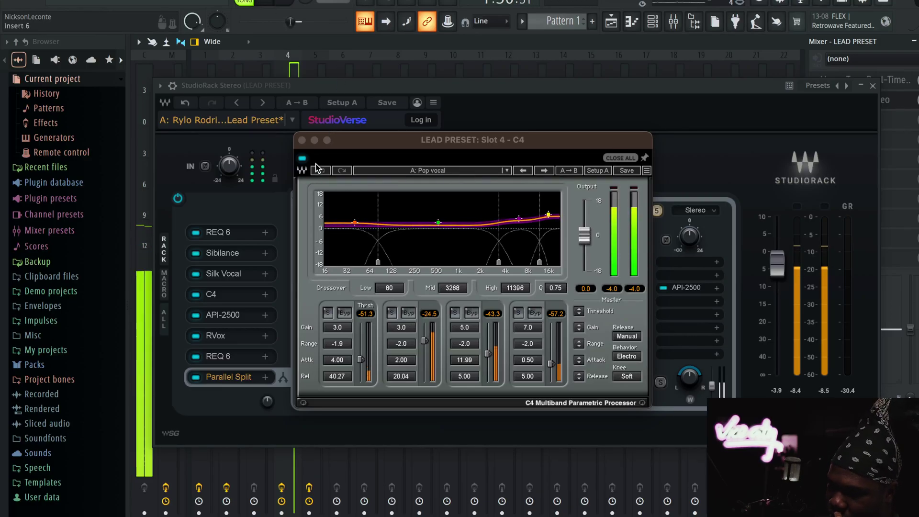
{"action": "left_click", "coordinate": [303, 158]}
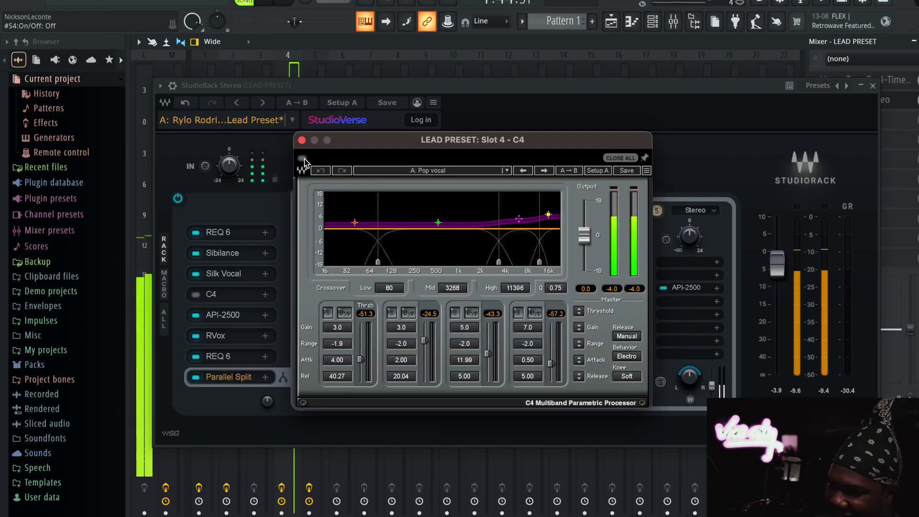
{"action": "left_click", "coordinate": [303, 158]}
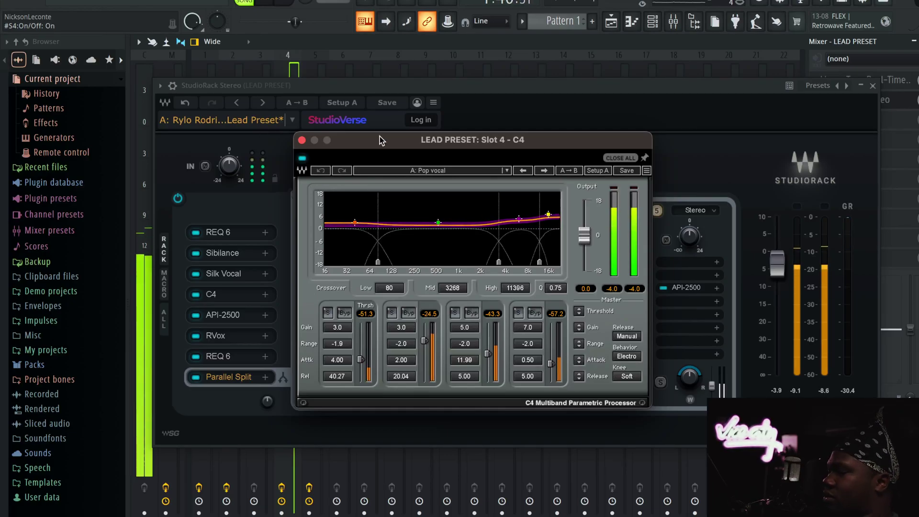
Step: Unmute the BEAT track in the mixer, and reopen StudioRack on LEAD PRESET with its window moved clear of the BEAT channel
{"action": "left_click", "coordinate": [872, 86]}
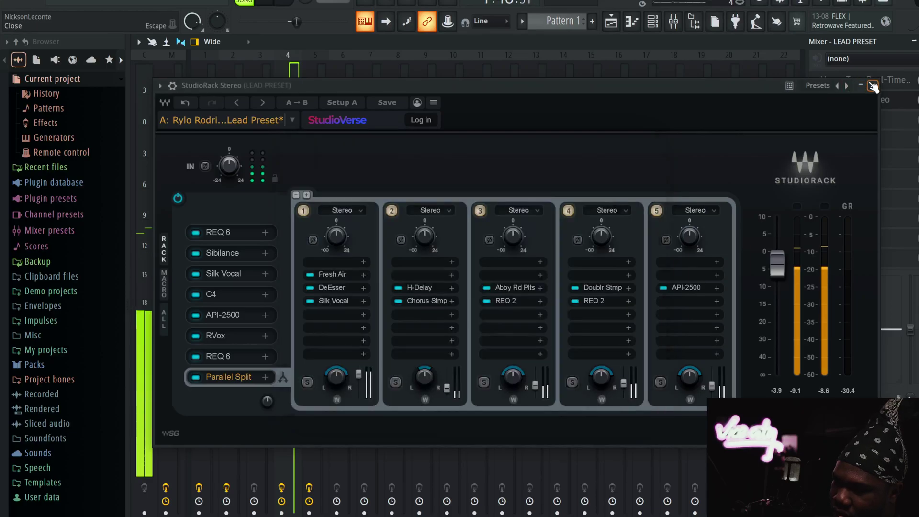
{"action": "key", "text": "Escape"}
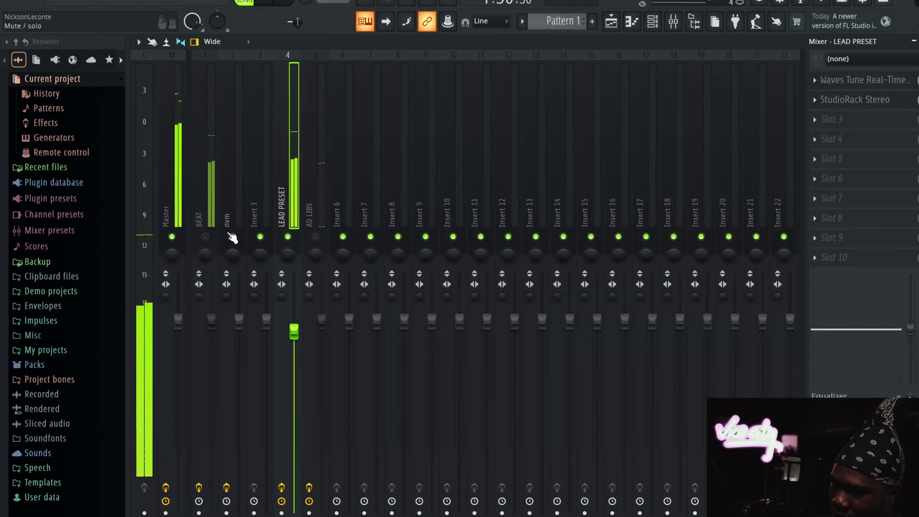
{"action": "left_click", "coordinate": [855, 100]}
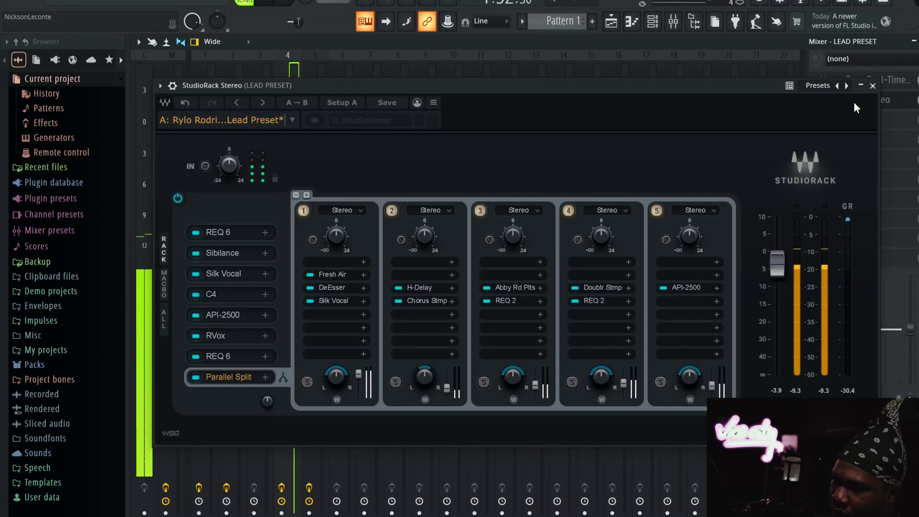
{"action": "left_click_drag", "start_coordinate": [435, 90], "coordinate": [501, 84]}
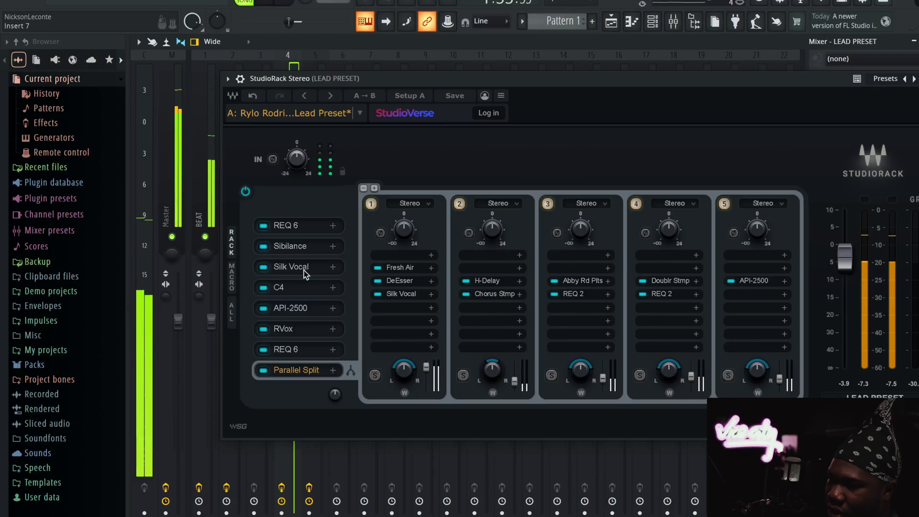
Step: Review the slot 5 API-2500 compressor during playback with the beat, and mute the BEAT track
{"action": "left_click", "coordinate": [299, 307]}
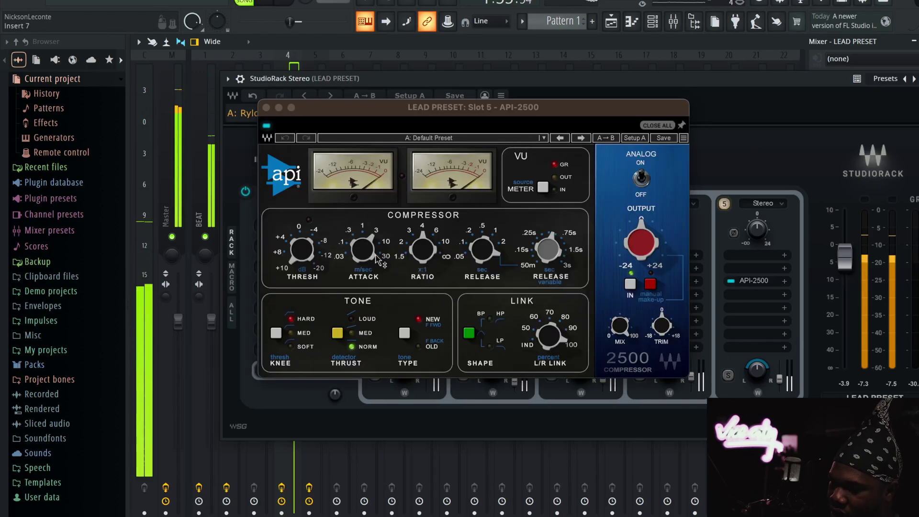
{"action": "left_click_drag", "start_coordinate": [448, 110], "coordinate": [450, 119]}
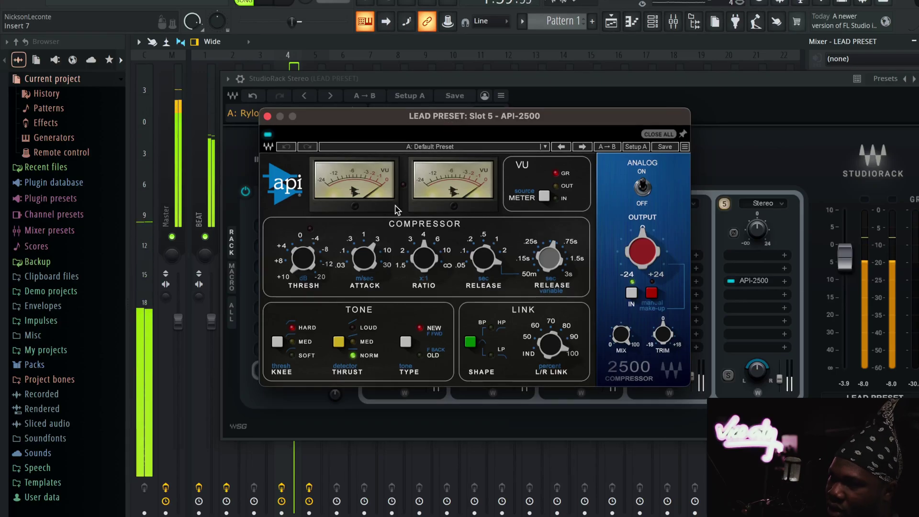
{"action": "left_click", "coordinate": [211, 235]}
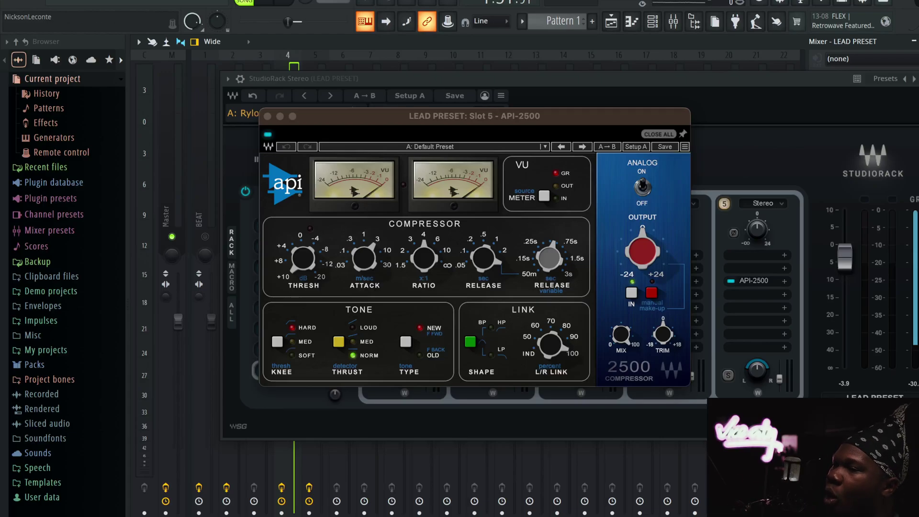
Step: Play the lead vocal, compare it with the slot 5 API-2500 bypassed and active, and stop playback
{"action": "key", "text": "space"}
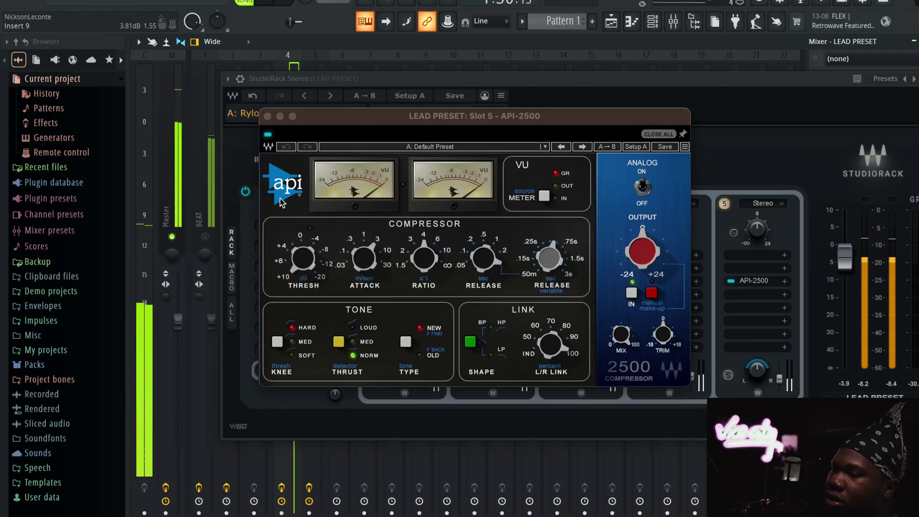
{"action": "left_click", "coordinate": [268, 135]}
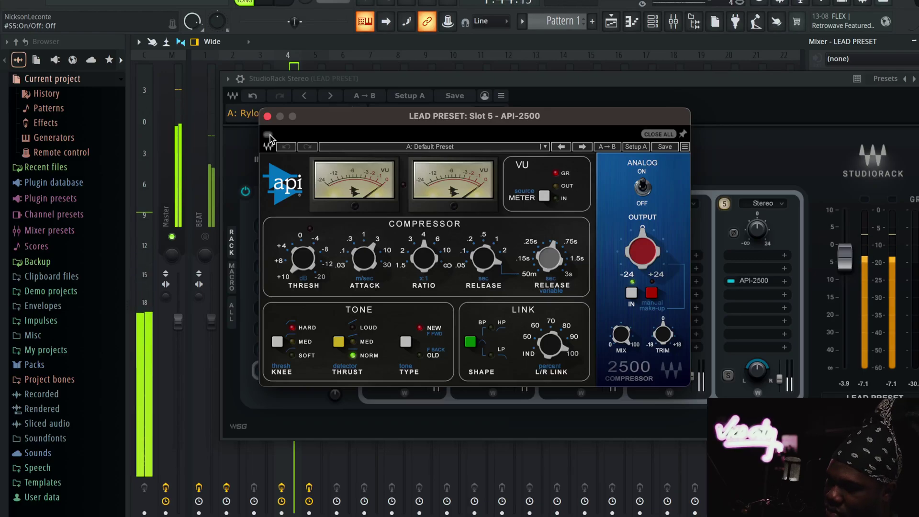
{"action": "left_click", "coordinate": [267, 134]}
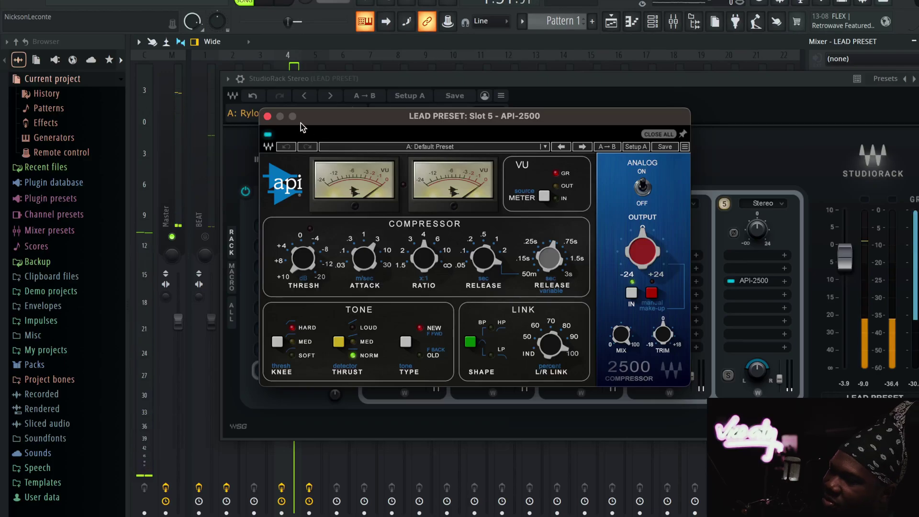
Step: Open the slot 6 RVox in place of the API-2500 and compare the playing lead vocal with RVox bypassed and active
{"action": "left_click", "coordinate": [268, 116]}
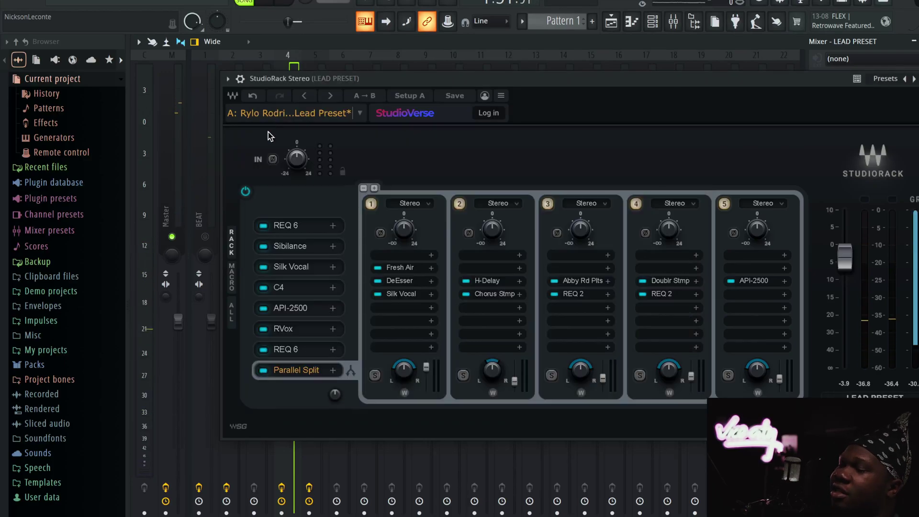
{"action": "left_click", "coordinate": [290, 323]}
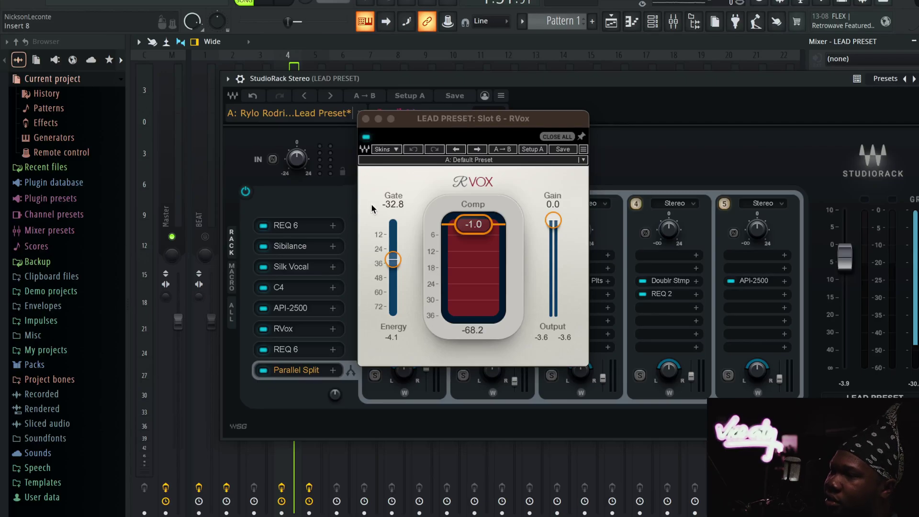
{"action": "key", "text": "space"}
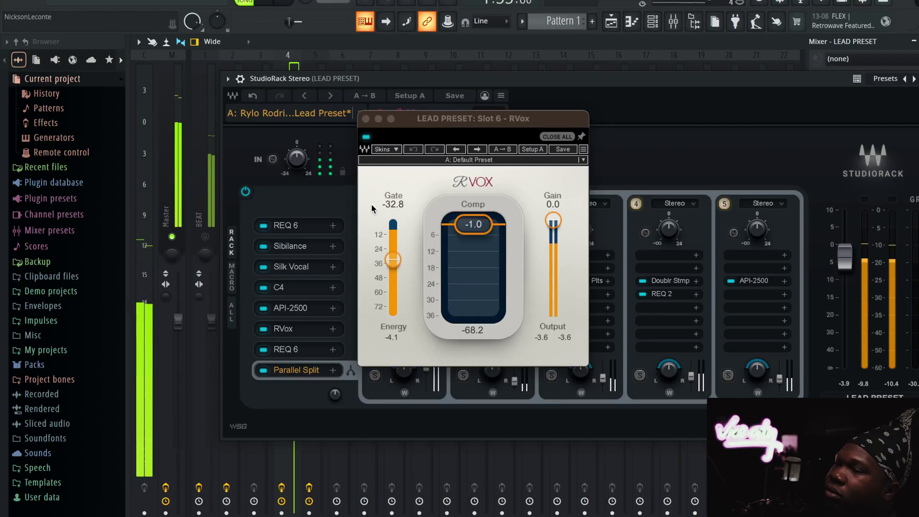
{"action": "left_click", "coordinate": [365, 137]}
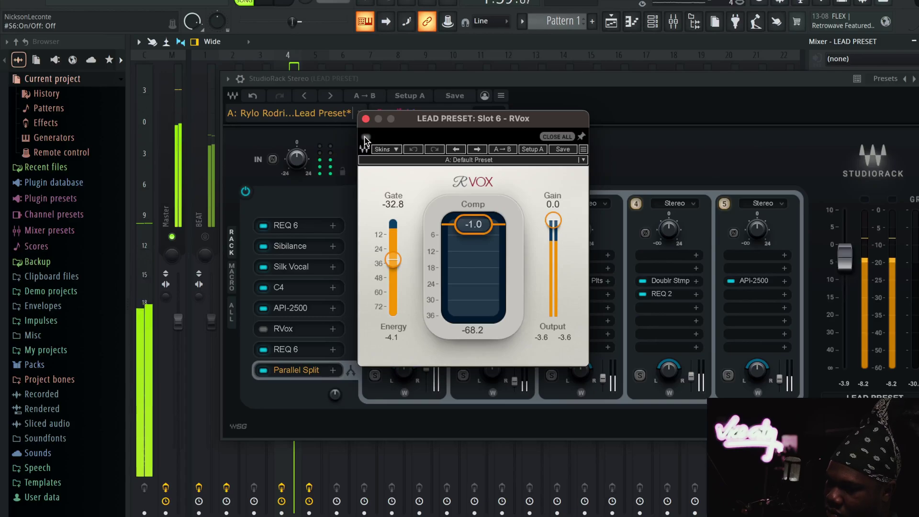
{"action": "left_click", "coordinate": [364, 139]}
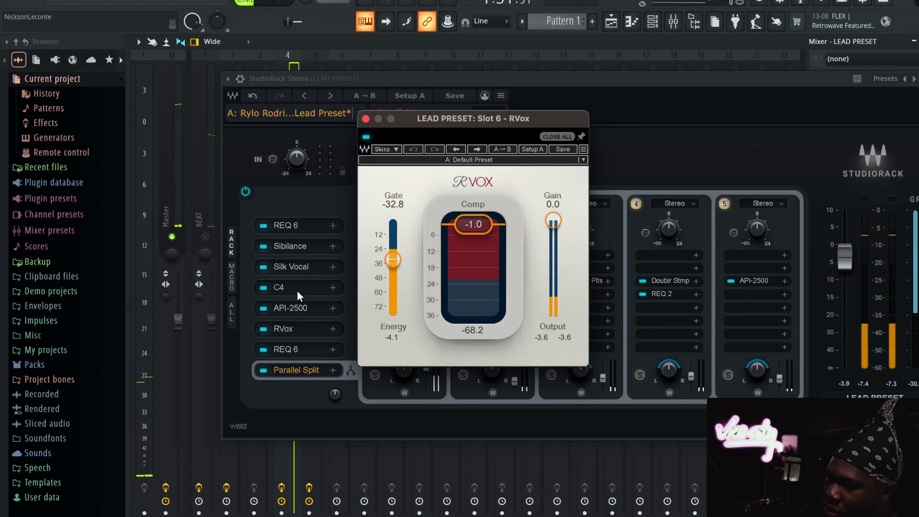
Step: Review the settings of the slot 7 REQ 6, slot 3 Silk Vocal and slot 1 REQ 6 plug-ins
{"action": "left_click", "coordinate": [293, 351]}
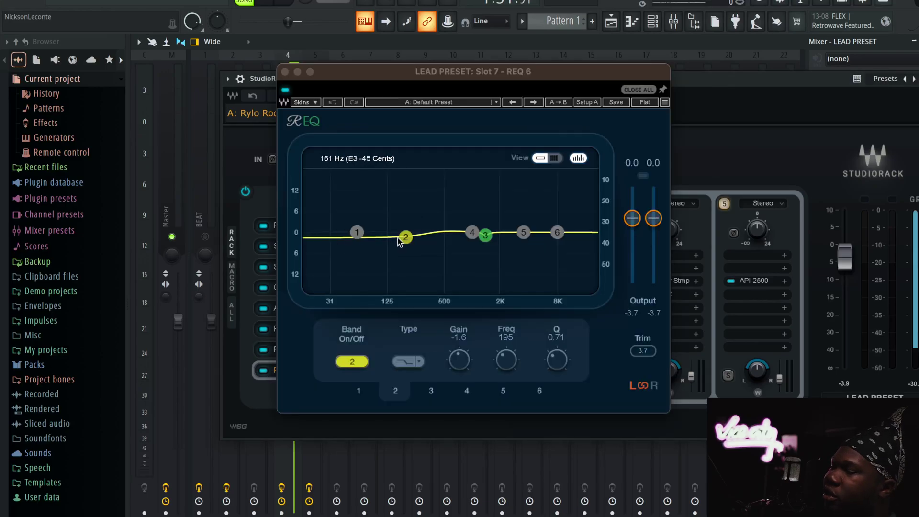
{"action": "left_click", "coordinate": [272, 352]}
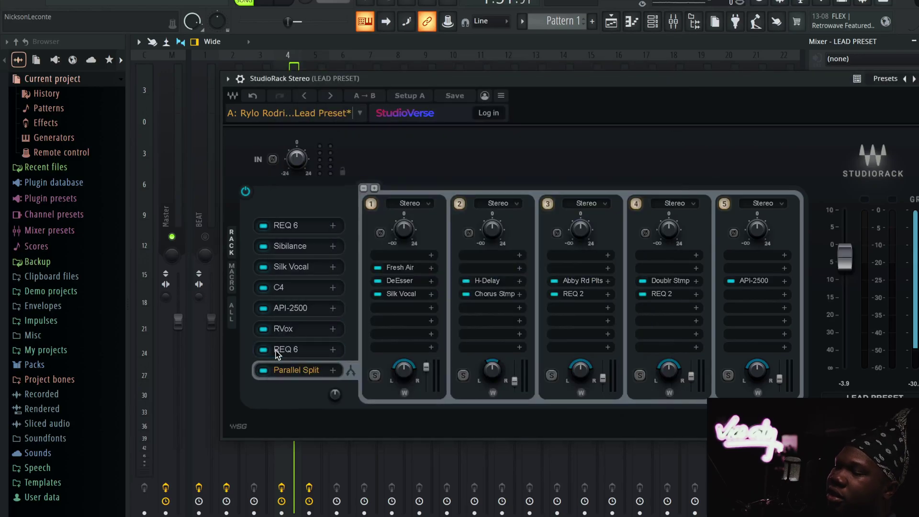
{"action": "left_click", "coordinate": [294, 270]}
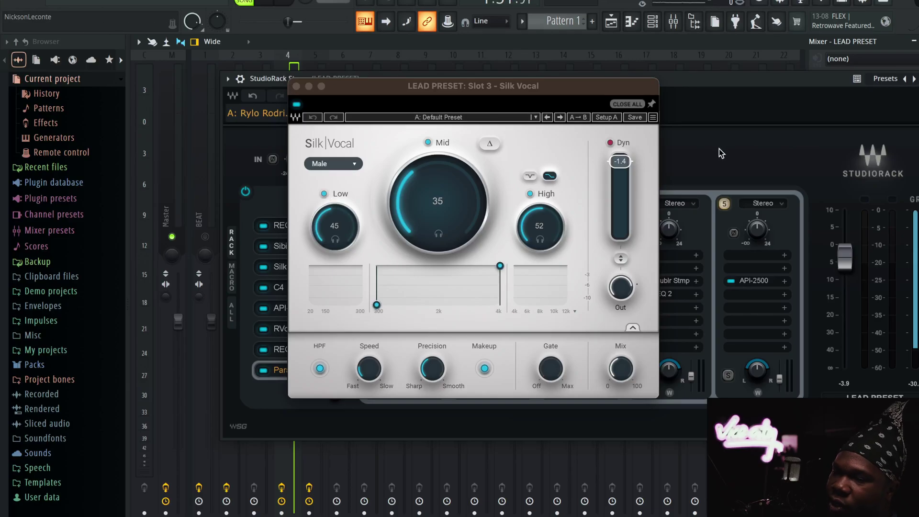
{"action": "left_click", "coordinate": [296, 86]}
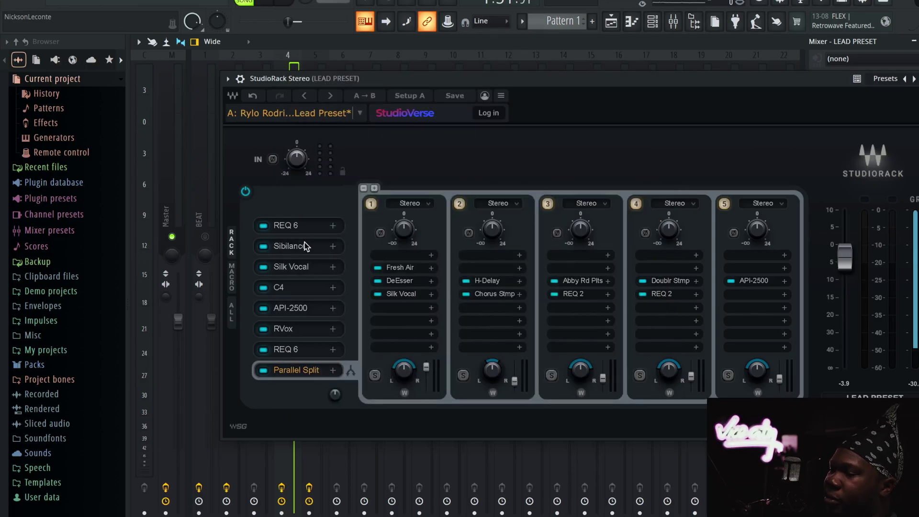
{"action": "left_click", "coordinate": [295, 228]}
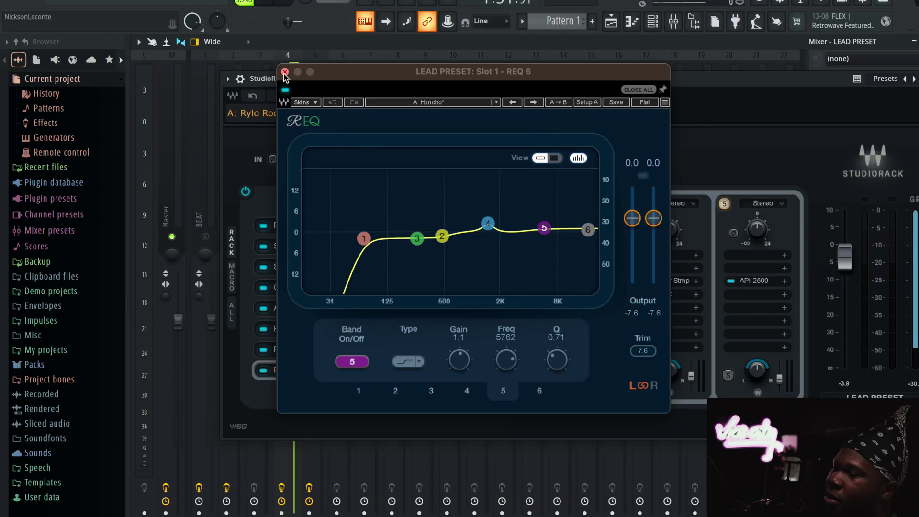
{"action": "left_click", "coordinate": [285, 72]}
Step: Review the slot 6 RVox settings and inspect band 3 of the slot 7 REQ 6 equalizer
{"action": "left_click", "coordinate": [288, 329]}
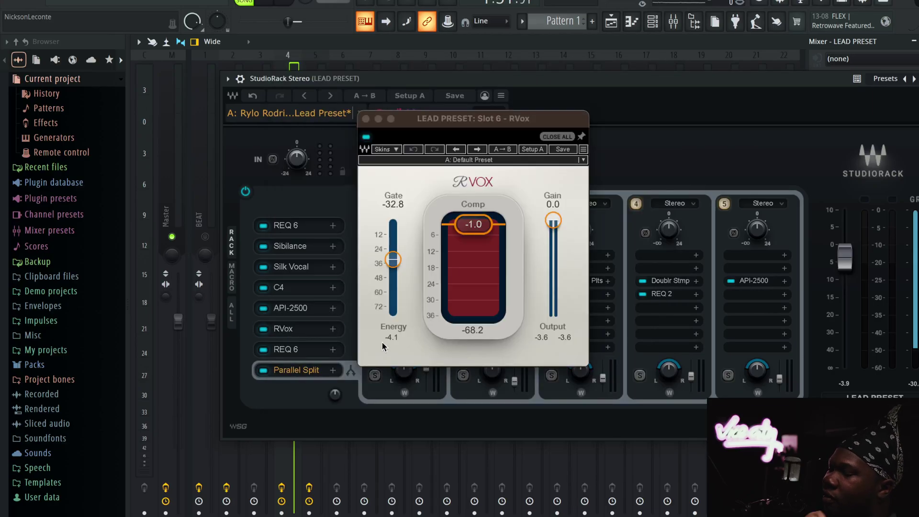
{"action": "left_click", "coordinate": [297, 350]}
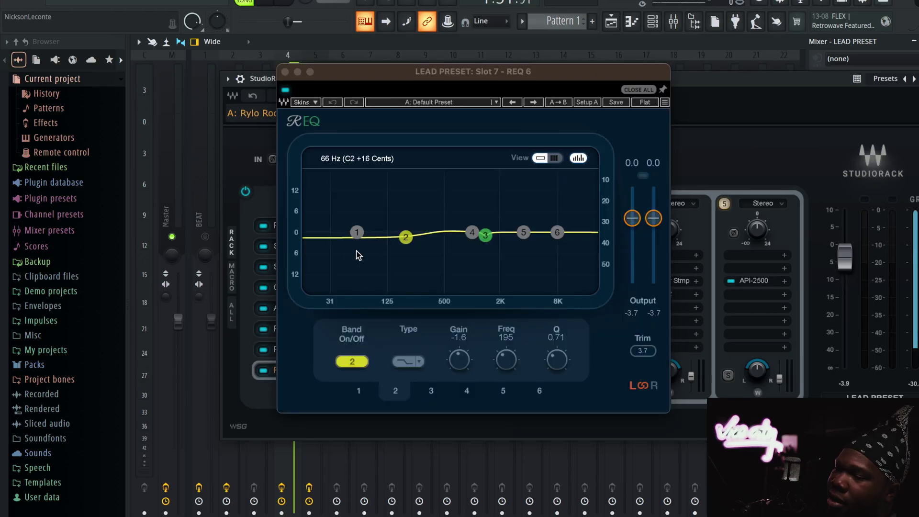
{"action": "left_click", "coordinate": [485, 234]}
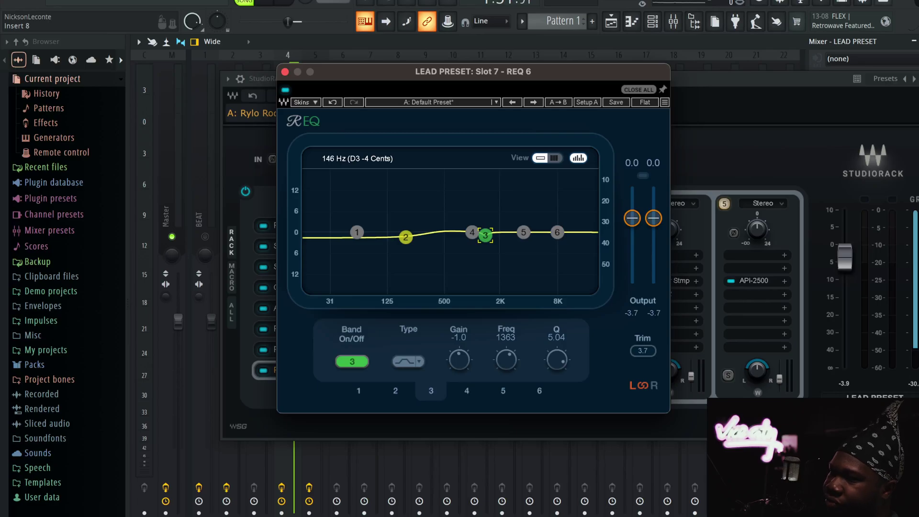
Step: Play the lead vocal, compare it with the slot 7 REQ 6 bypassed and active, and close the equalizer
{"action": "key", "text": "space"}
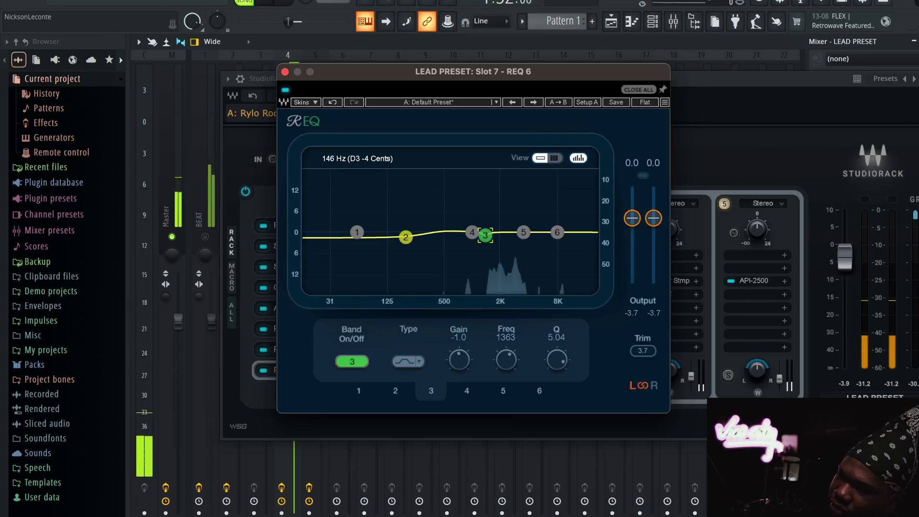
{"action": "left_click", "coordinate": [285, 90]}
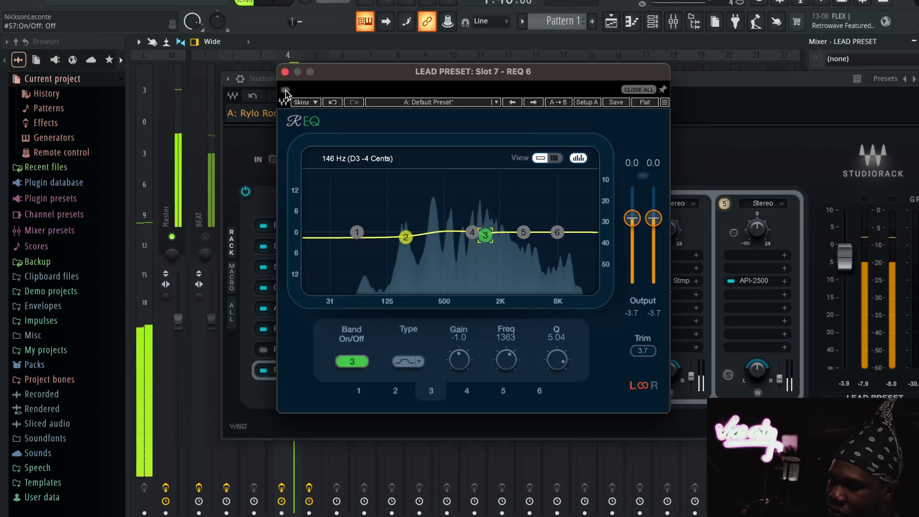
{"action": "left_click", "coordinate": [285, 72]}
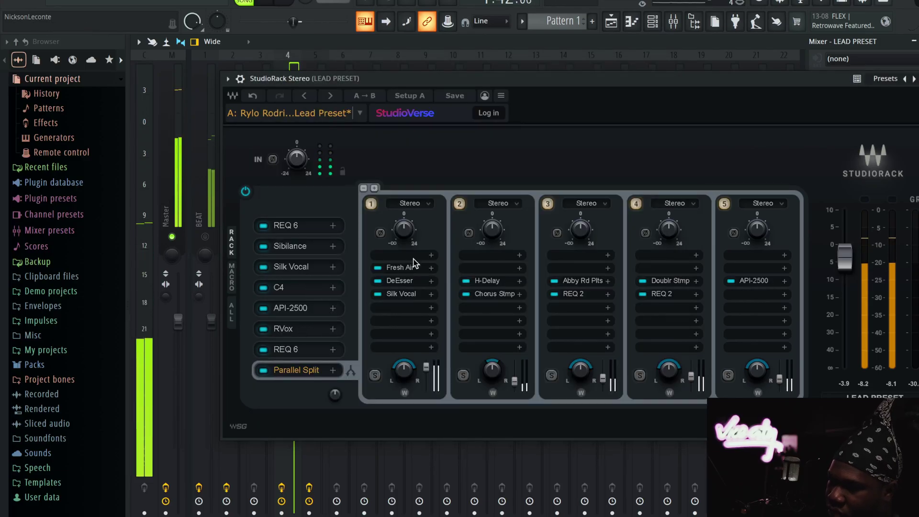
Step: Open Fresh Air in the first parallel split chain and compare the playing vocal with it bypassed and active
{"action": "left_click", "coordinate": [400, 268]}
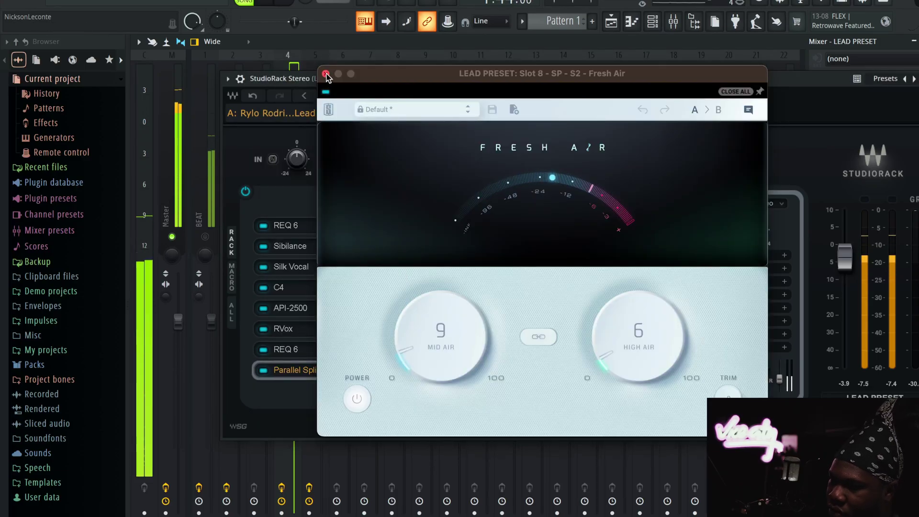
{"action": "left_click", "coordinate": [326, 92]}
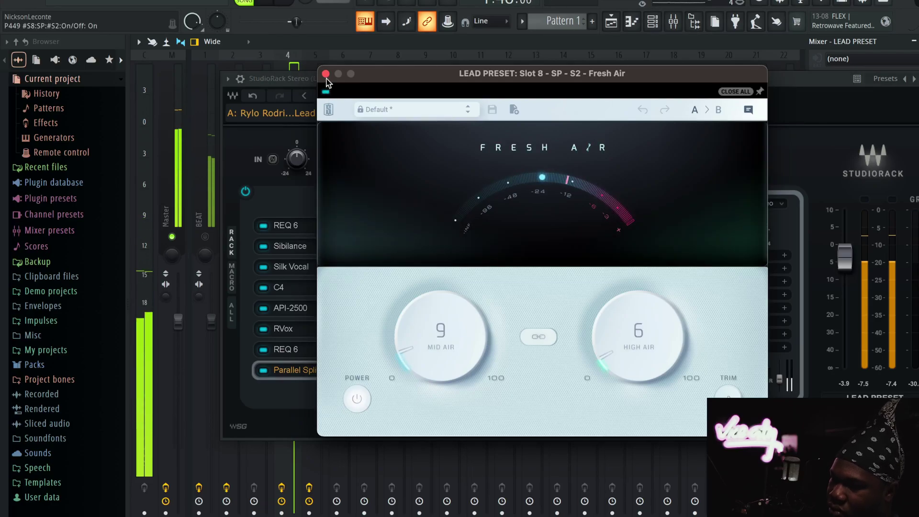
Step: Close Fresh Air and review the DeEsser in the first parallel split chain while the vocal plays
{"action": "left_click", "coordinate": [325, 74]}
{"action": "left_click", "coordinate": [406, 281]}
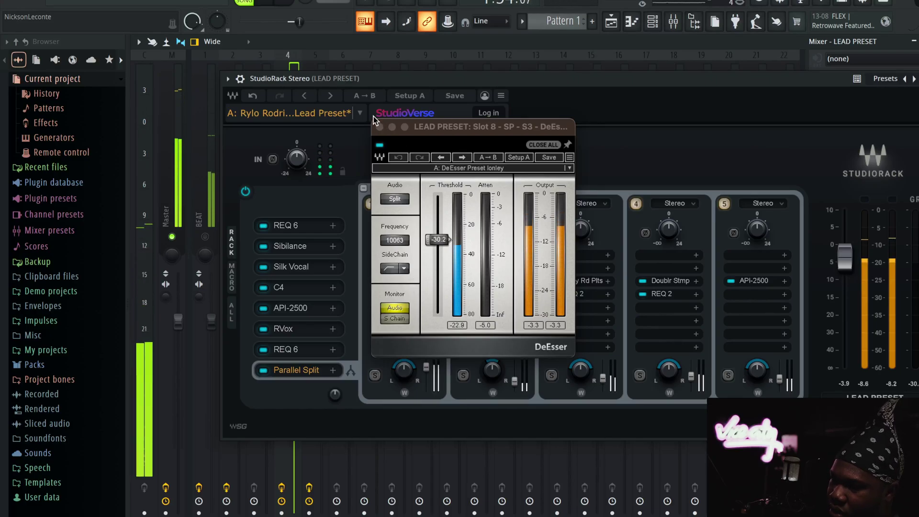
{"action": "left_click", "coordinate": [380, 127]}
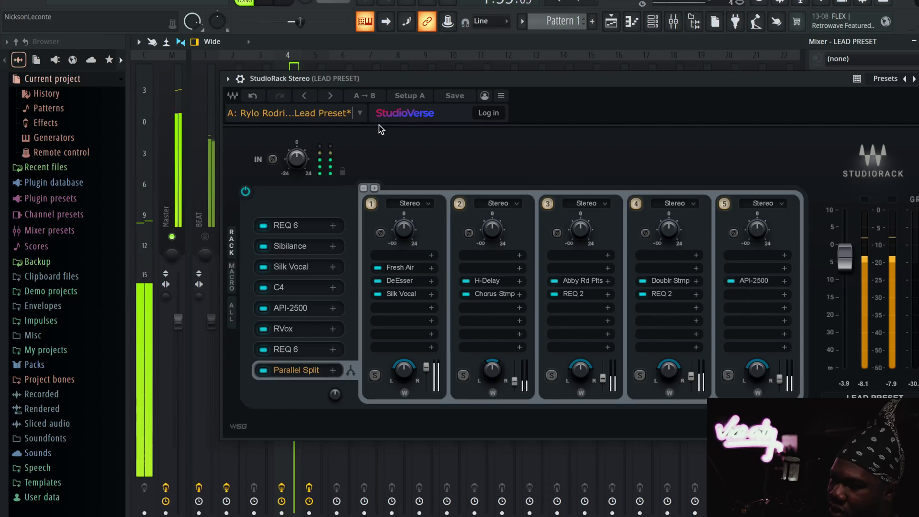
Step: Compare the vocal with the first split chain's Silk Vocal bypassed and active, and play it with the BEAT track unmuted
{"action": "left_click", "coordinate": [413, 294]}
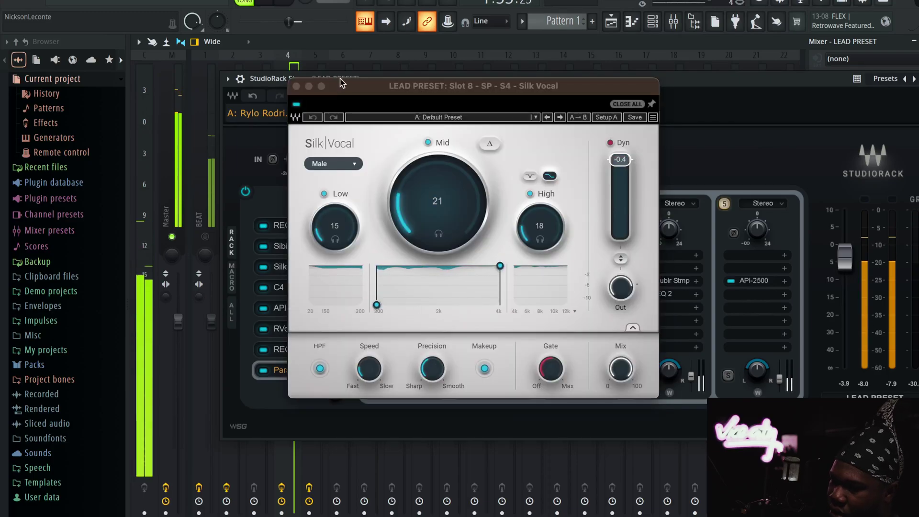
{"action": "left_click", "coordinate": [295, 104]}
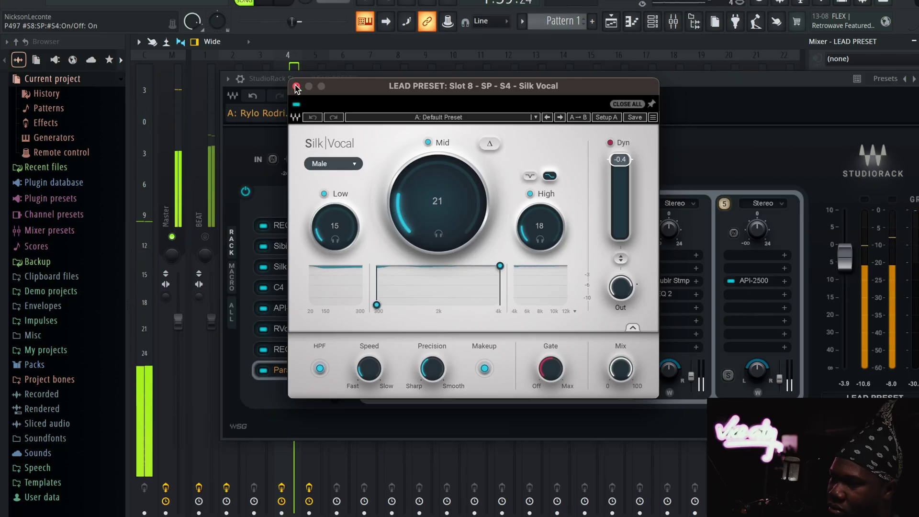
{"action": "left_click", "coordinate": [296, 86]}
{"action": "left_click", "coordinate": [206, 236]}
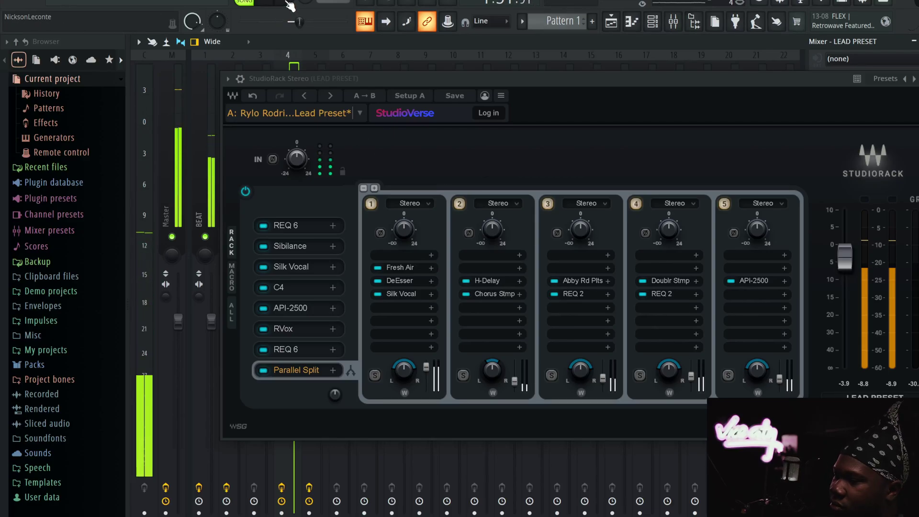
{"action": "left_click", "coordinate": [290, 5]}
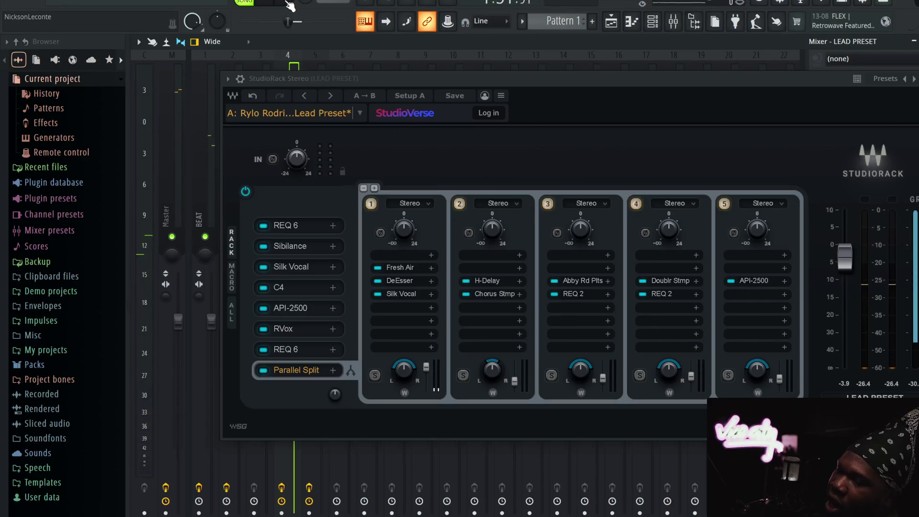
Step: Review the Fresh Air, DeEsser and Silk Vocal settings in the first parallel split chain with playback stopped
{"action": "left_click", "coordinate": [409, 267]}
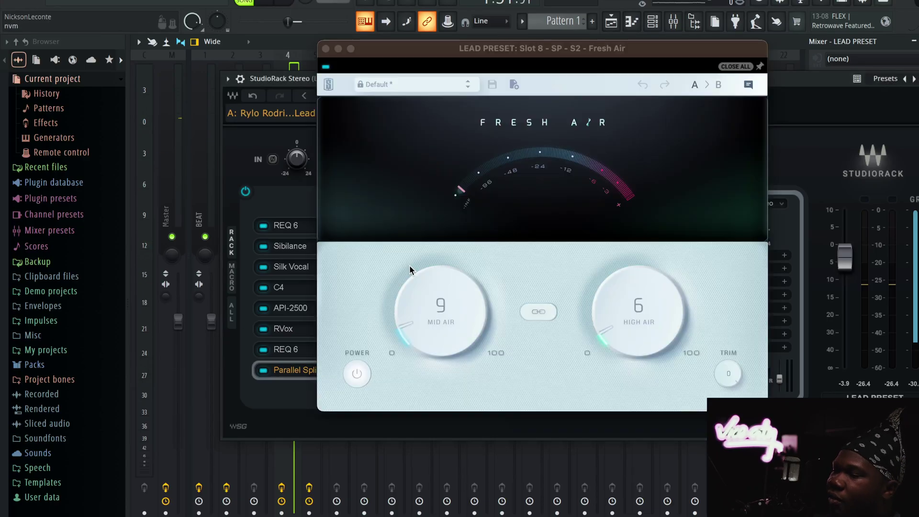
{"action": "left_click", "coordinate": [325, 49]}
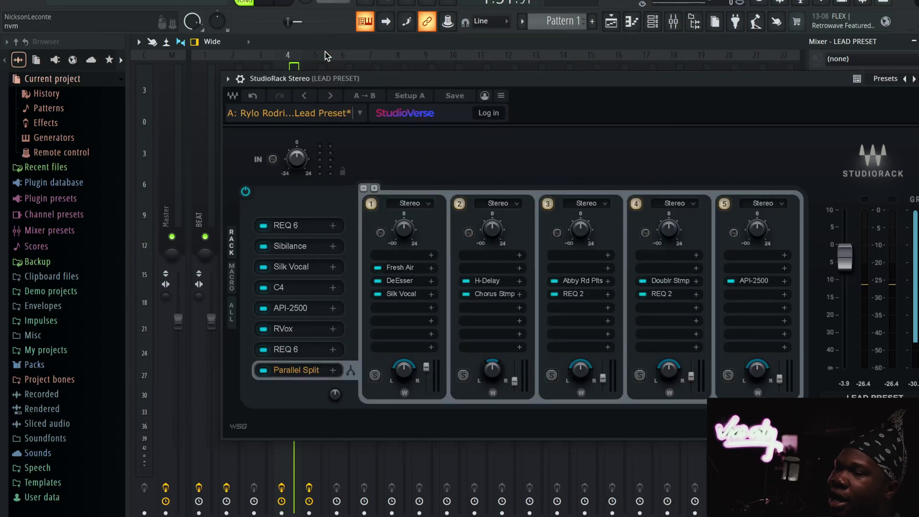
{"action": "left_click", "coordinate": [397, 279]}
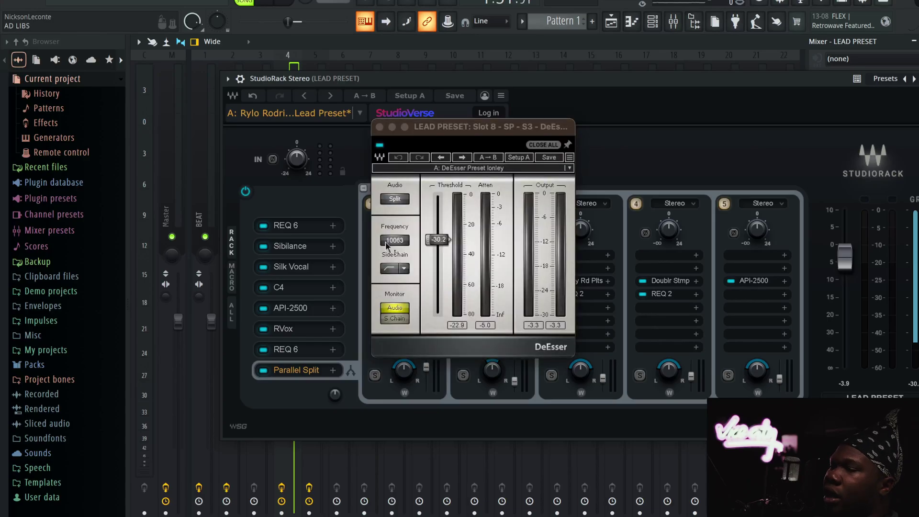
{"action": "left_click", "coordinate": [380, 128]}
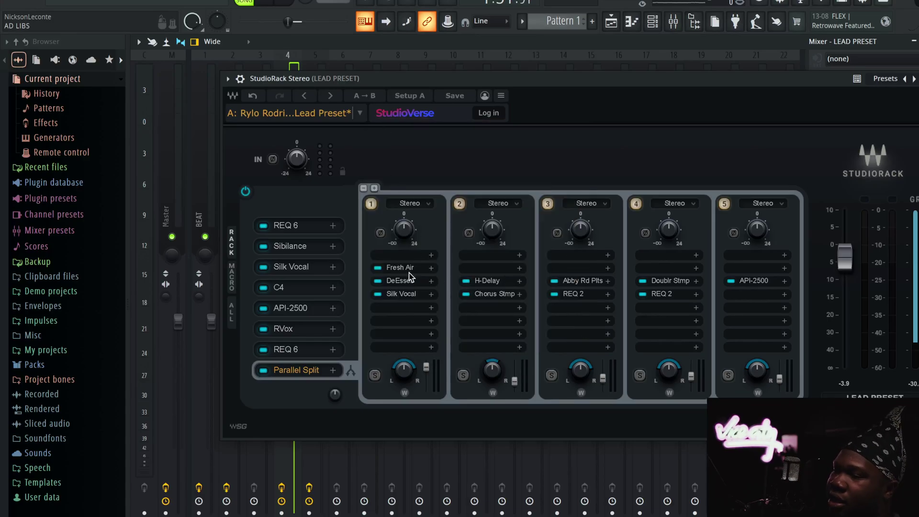
{"action": "left_click", "coordinate": [408, 280]}
{"action": "left_click", "coordinate": [379, 127]}
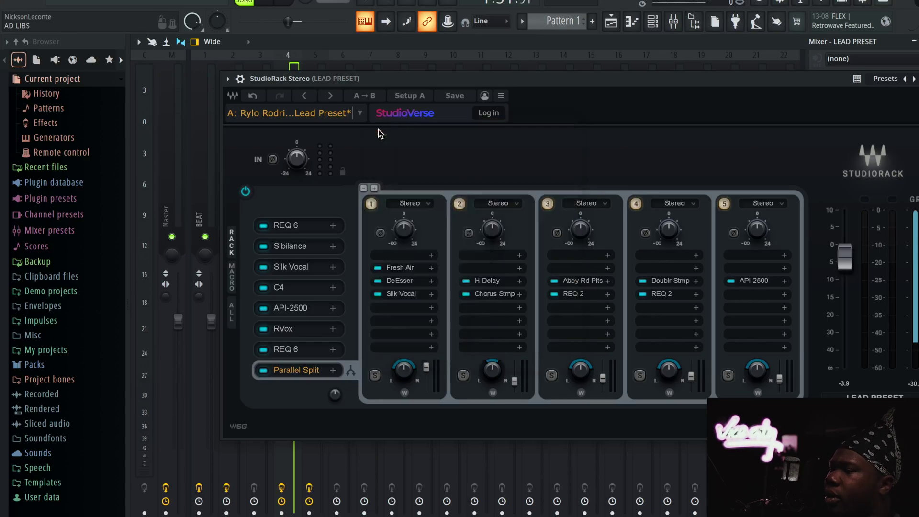
{"action": "left_click", "coordinate": [398, 293]}
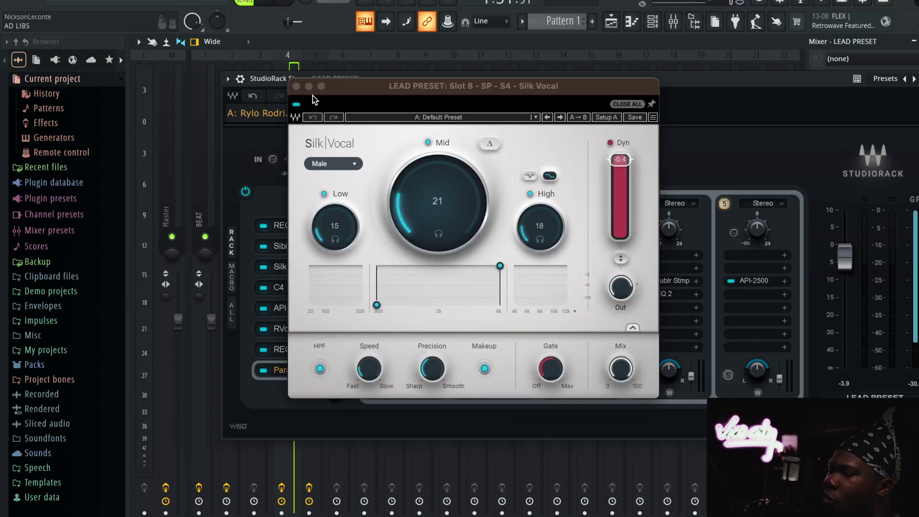
{"action": "left_click", "coordinate": [295, 88]}
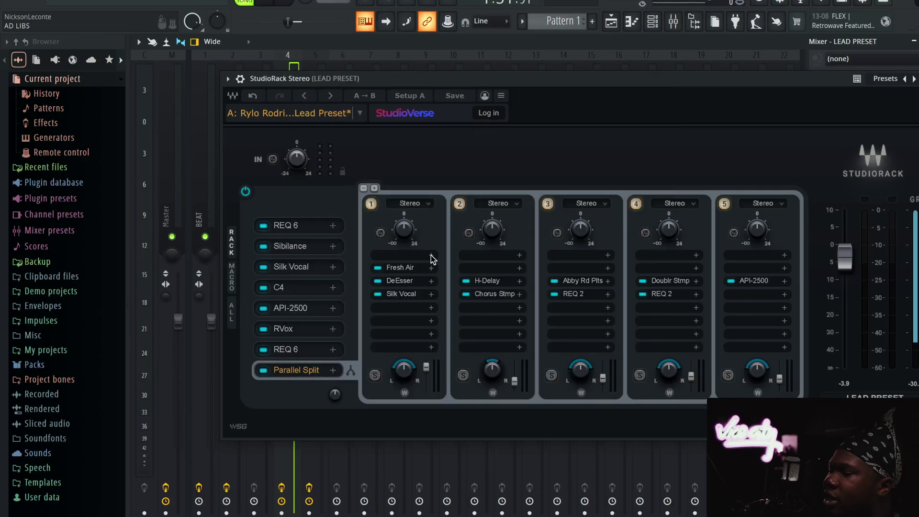
Step: Review the H-Delay and Chorus Stomp settings in the second parallel split chain
{"action": "left_click", "coordinate": [483, 279]}
{"action": "left_click", "coordinate": [247, 140]}
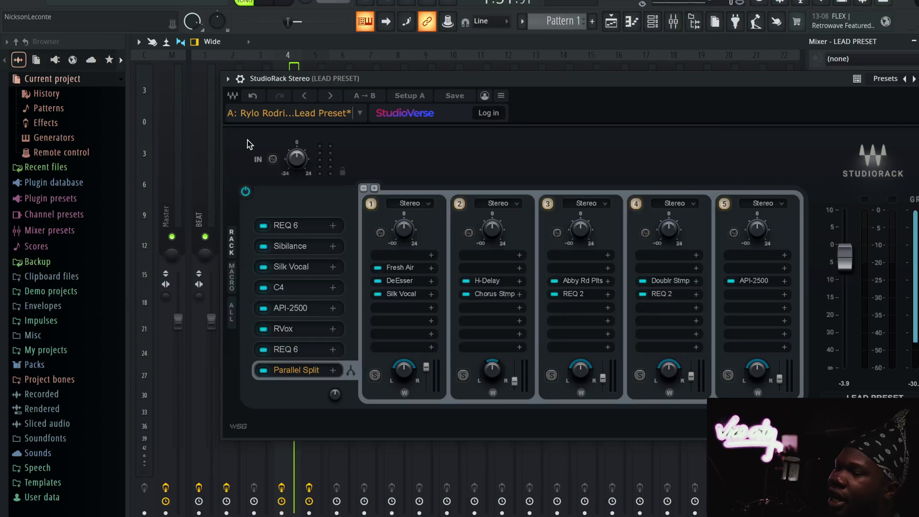
{"action": "left_click", "coordinate": [494, 294]}
{"action": "left_click", "coordinate": [440, 150]}
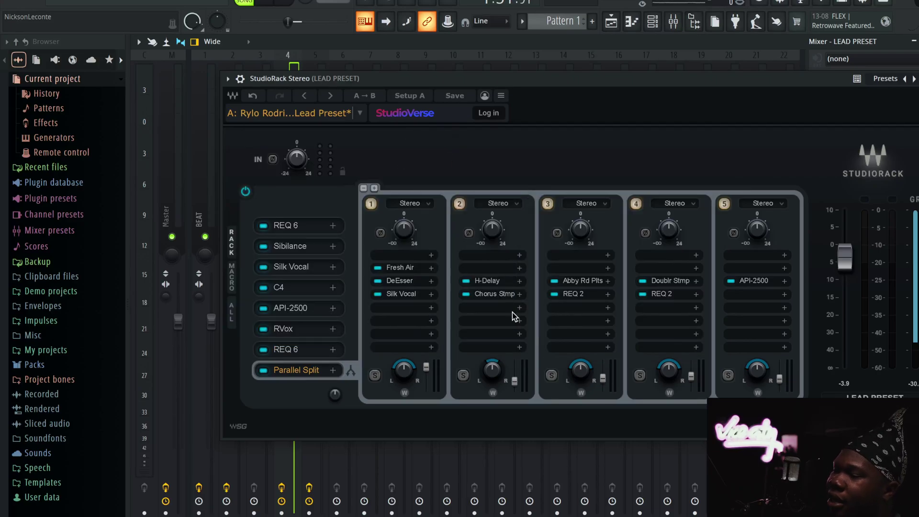
{"action": "left_click", "coordinate": [496, 294]}
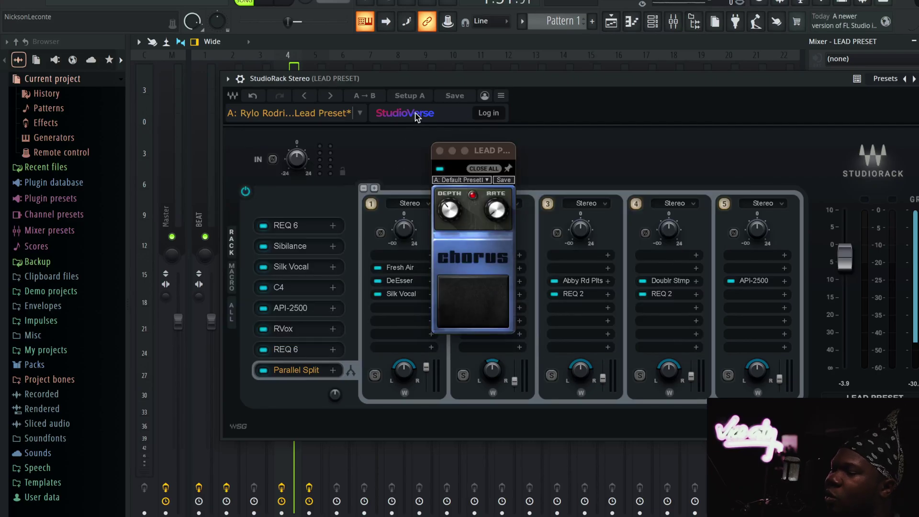
{"action": "left_click", "coordinate": [439, 151]}
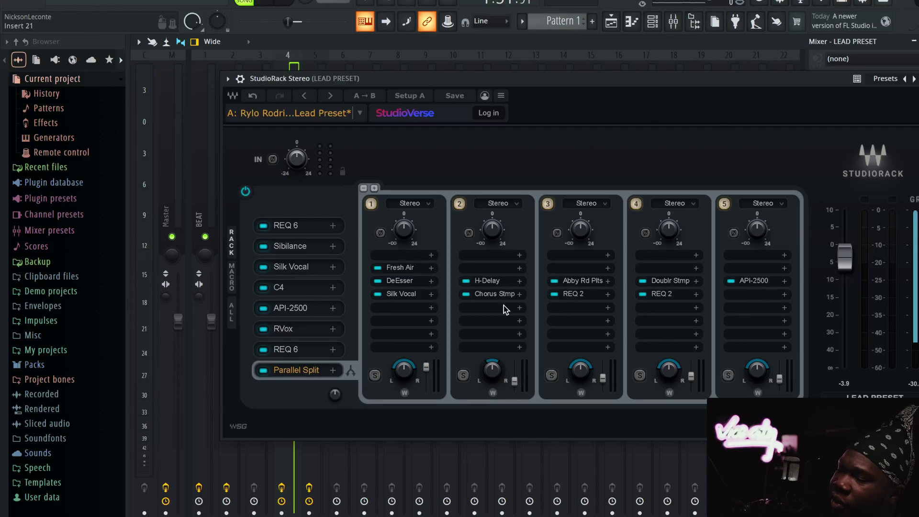
Step: Review the Abbey Road Plates reverb settings in the third parallel split chain and close the plug-in
{"action": "left_click", "coordinate": [576, 279]}
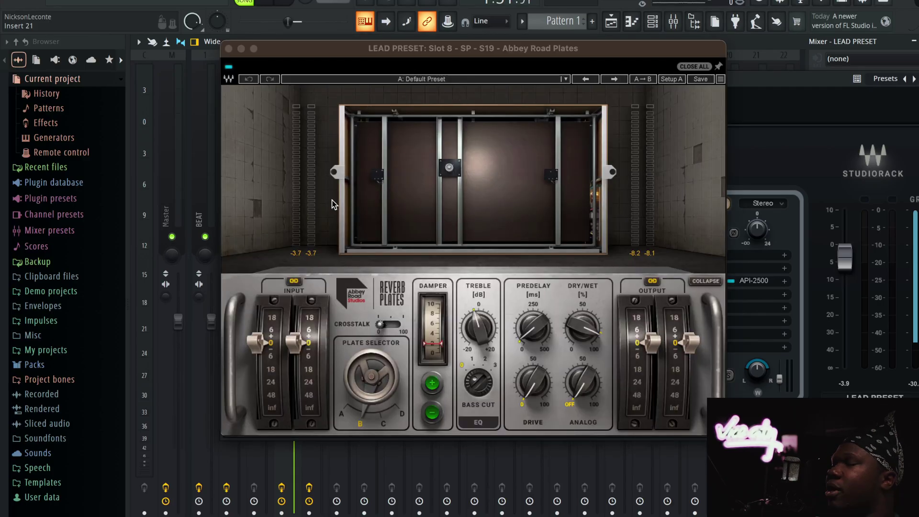
{"action": "left_click", "coordinate": [376, 327]}
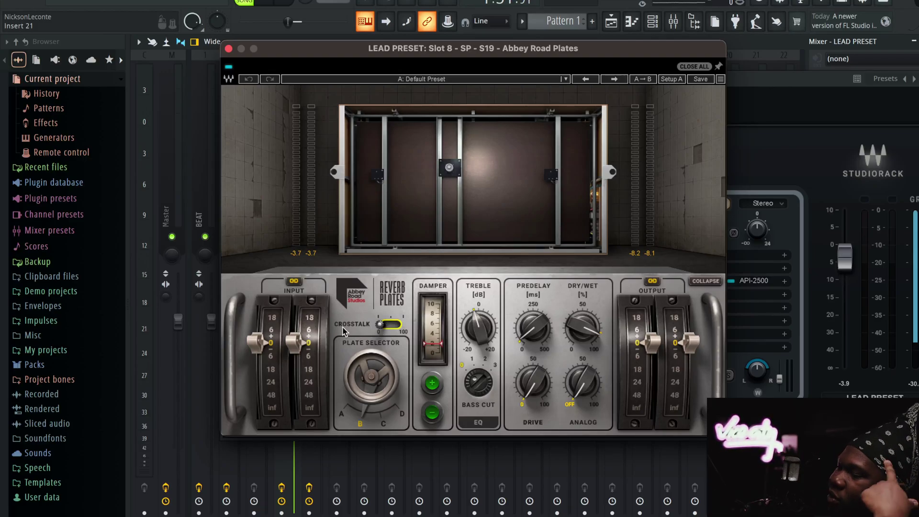
{"action": "left_click", "coordinate": [228, 49]}
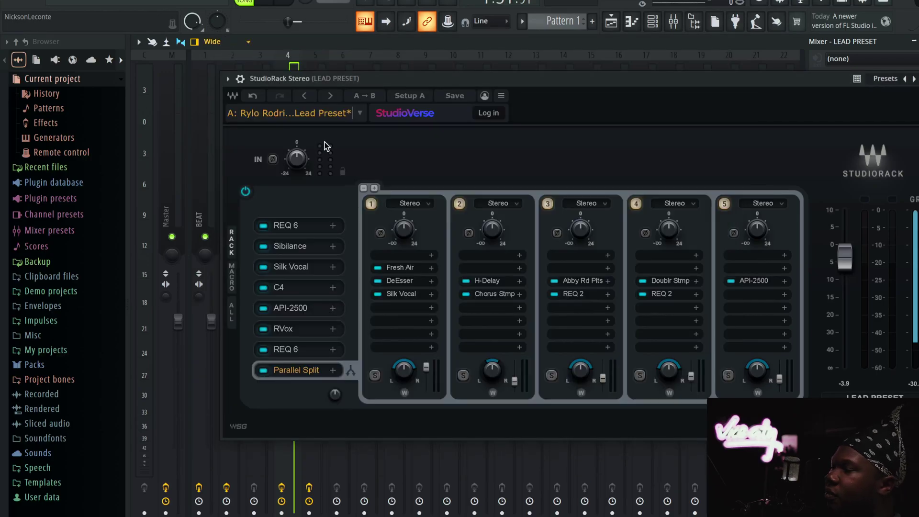
Step: Open the Doubler Stomp in the fourth parallel split chain and play the vocal with the BEAT track muted
{"action": "left_click", "coordinate": [672, 281]}
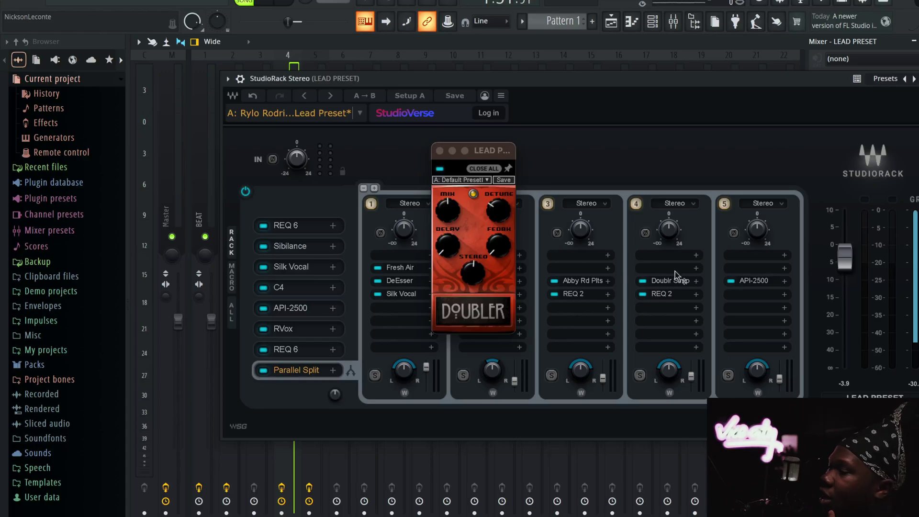
{"action": "key", "text": "space"}
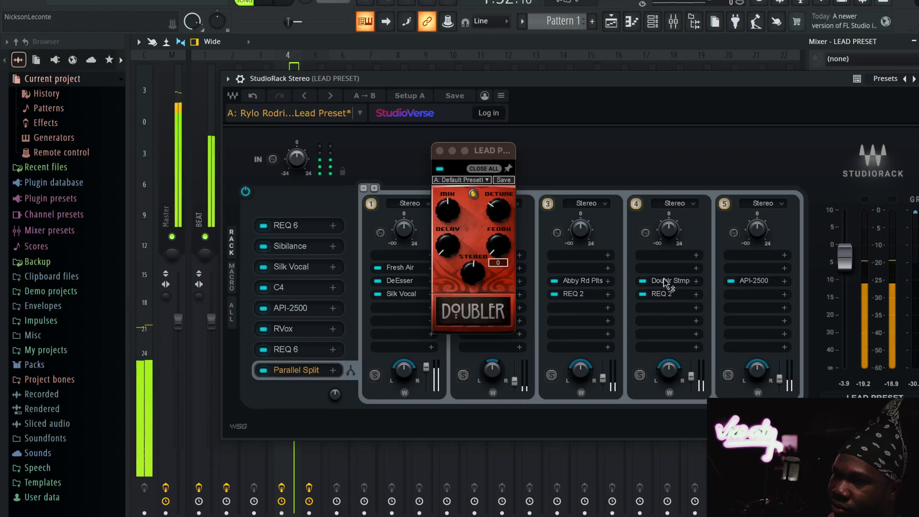
{"action": "left_click", "coordinate": [205, 236]}
Step: Raise the fourth split chain's output to 10.6 to hear the doubler, and undo the change
{"action": "left_click", "coordinate": [691, 377]}
{"action": "left_click_drag", "start_coordinate": [690, 376], "coordinate": [690, 359]}
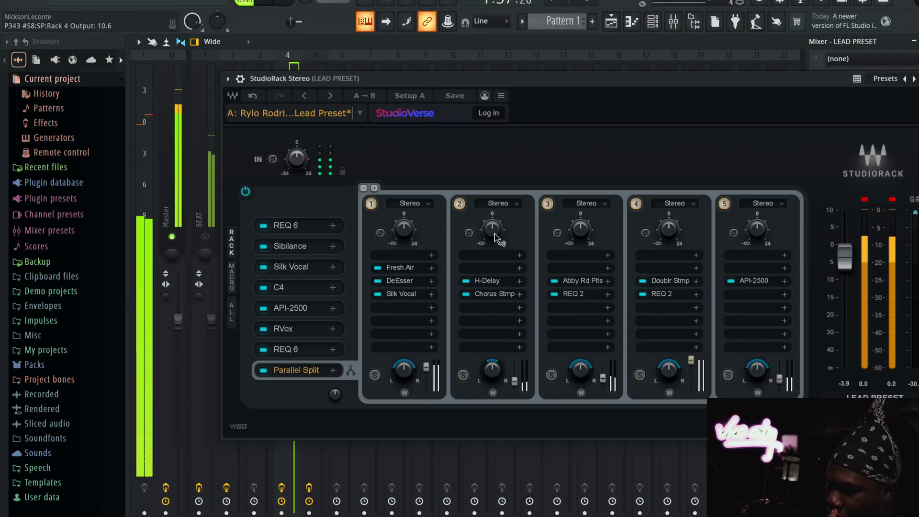
{"action": "left_click", "coordinate": [253, 96]}
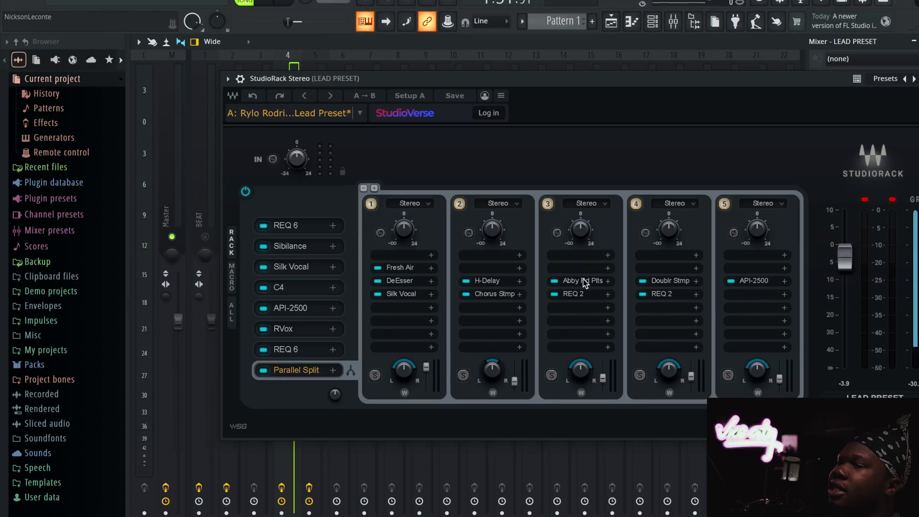
Step: Review the API-2500 in the fifth split chain and compare the playing vocal with that chain muted and active
{"action": "left_click", "coordinate": [751, 280]}
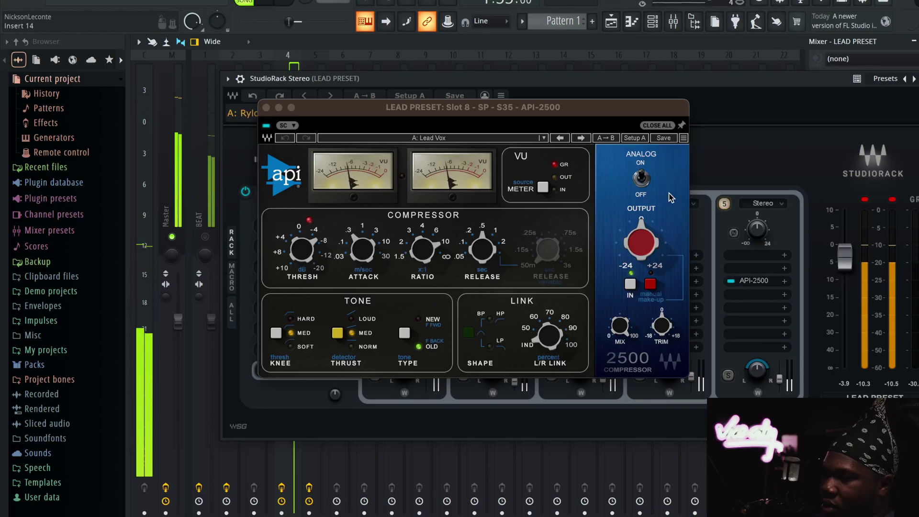
{"action": "left_click", "coordinate": [720, 205]}
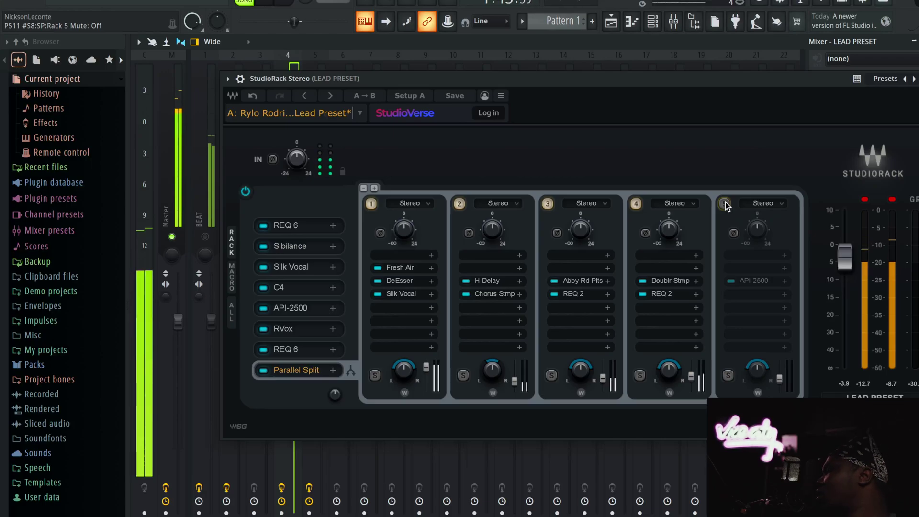
{"action": "left_click", "coordinate": [725, 204]}
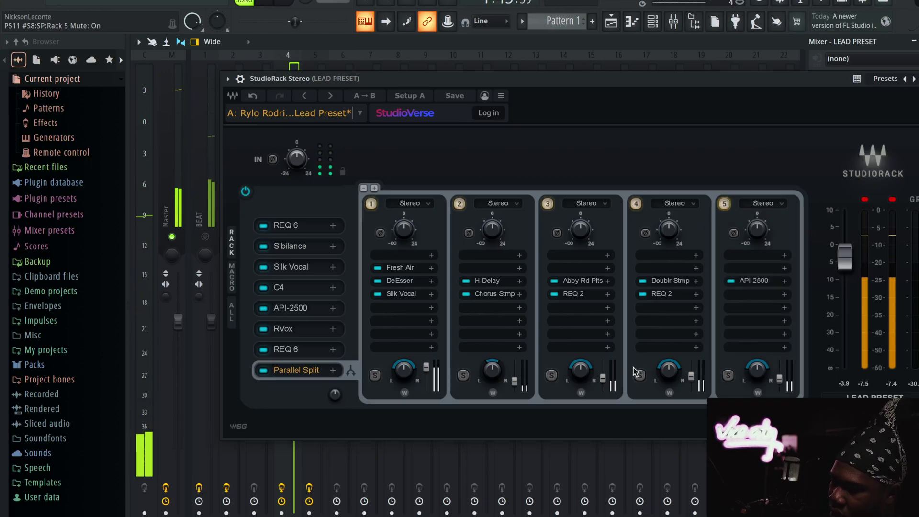
Step: Raise the third split chain's output to 2.0 to hear the reverb, undo the change and stop playback
{"action": "mouse_move", "coordinate": [602, 378]}
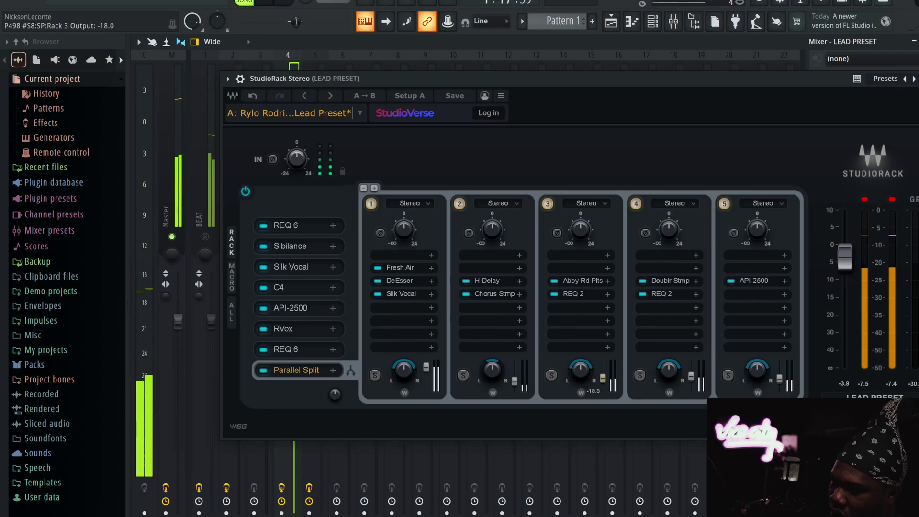
{"action": "left_click_drag", "start_coordinate": [602, 378], "coordinate": [603, 365]}
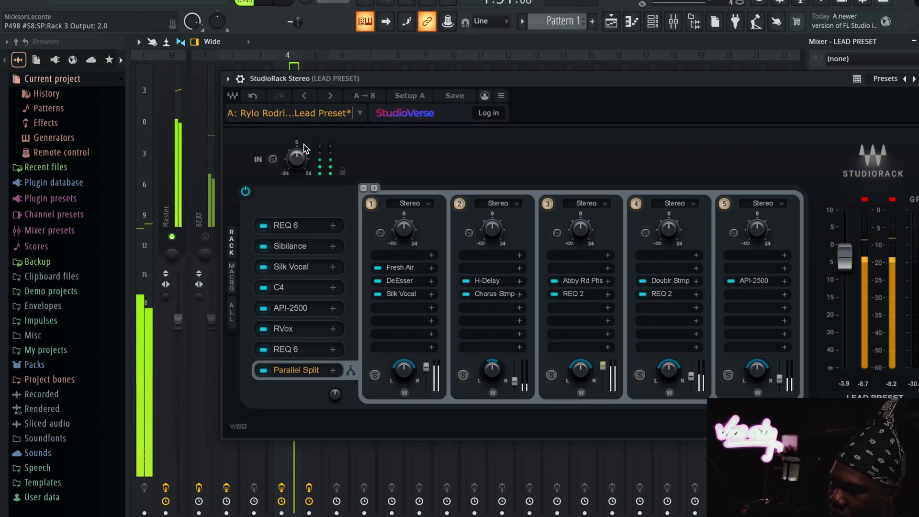
{"action": "left_click", "coordinate": [252, 96]}
{"action": "left_click", "coordinate": [252, 97]}
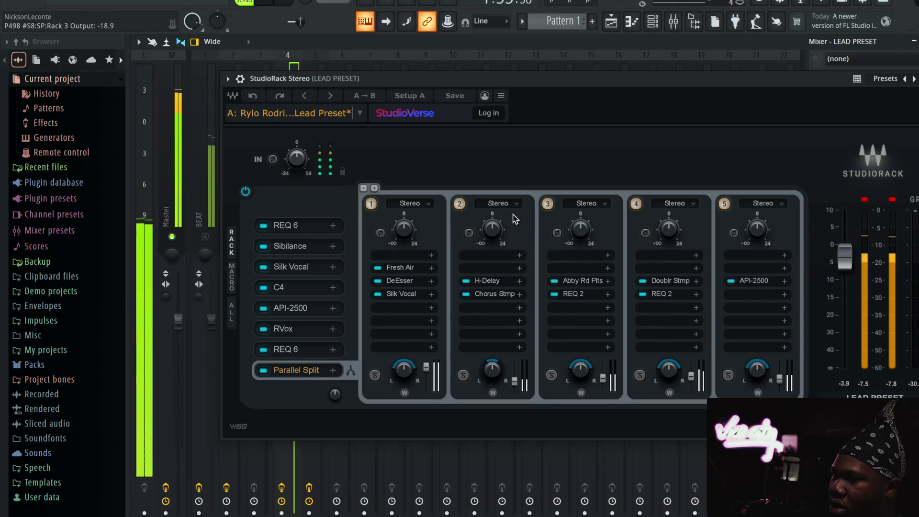
{"action": "key", "text": "space"}
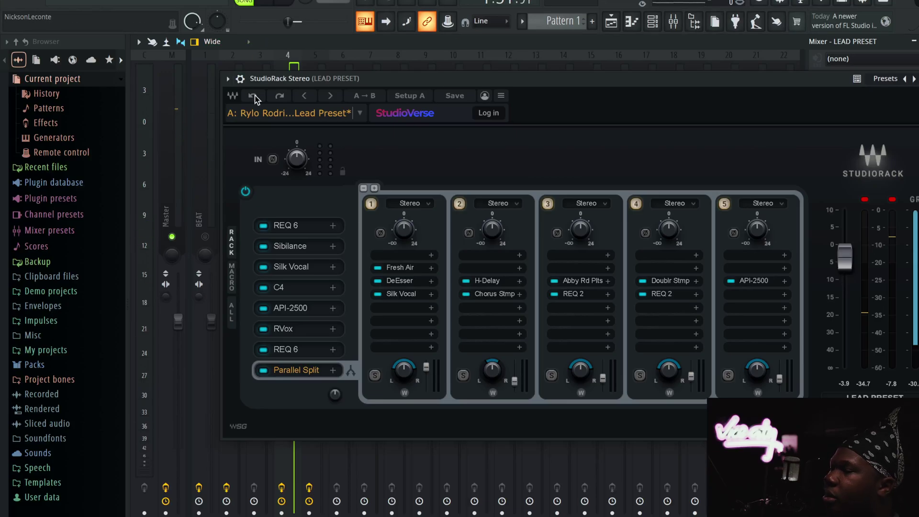
Step: Close StudioRack on LEAD PRESET, and select and unmute the AD LIBS mixer track
{"action": "left_click_drag", "start_coordinate": [638, 74], "coordinate": [589, 81]}
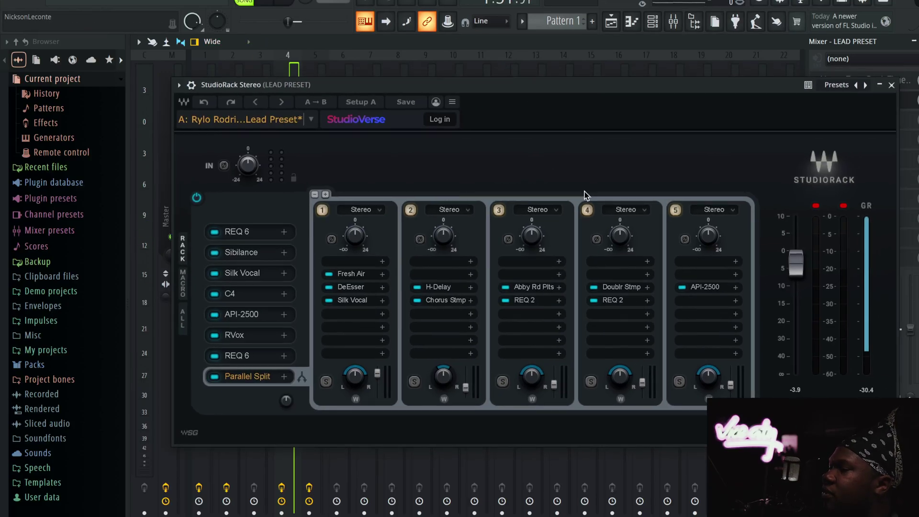
{"action": "left_click", "coordinate": [892, 86]}
{"action": "left_click", "coordinate": [325, 223]}
{"action": "left_click", "coordinate": [315, 237]}
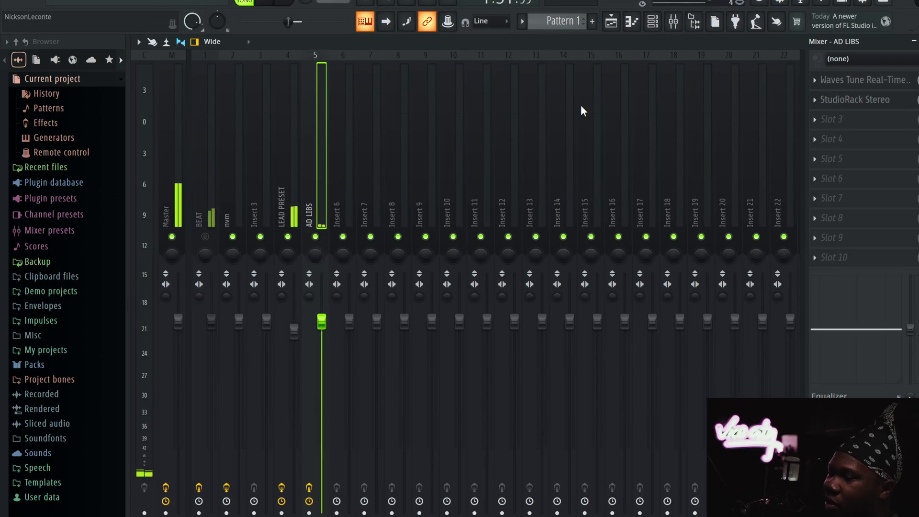
Step: Open Waves Tune Real-Time on the AD LIBS track and review its pitch-correction settings
{"action": "left_click", "coordinate": [875, 79]}
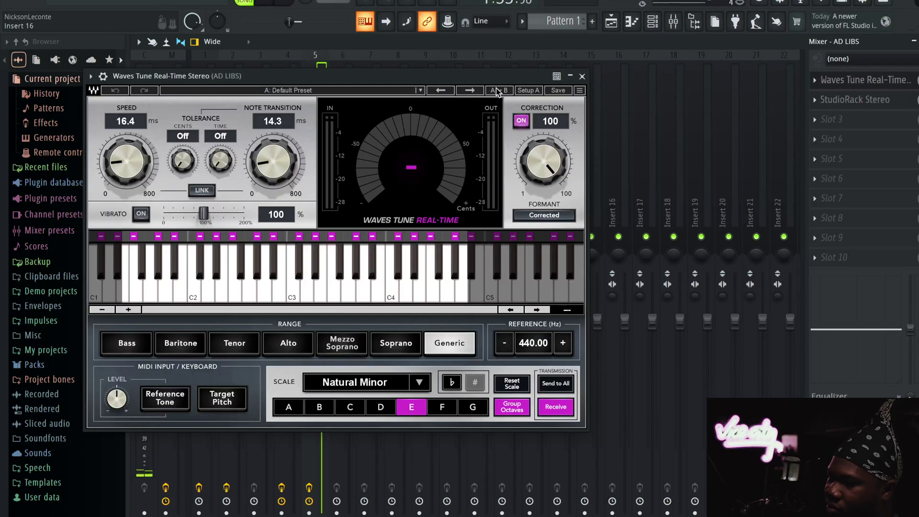
{"action": "left_click_drag", "start_coordinate": [422, 79], "coordinate": [489, 65]}
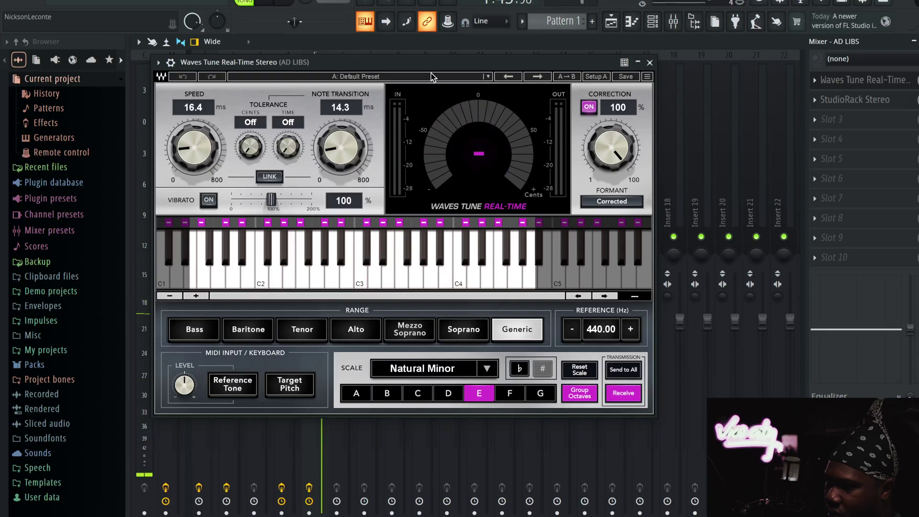
Step: Close Waves Tune Real-Time, open StudioRack on the AD LIBS track and stop playback
{"action": "left_click_drag", "start_coordinate": [413, 63], "coordinate": [414, 86]}
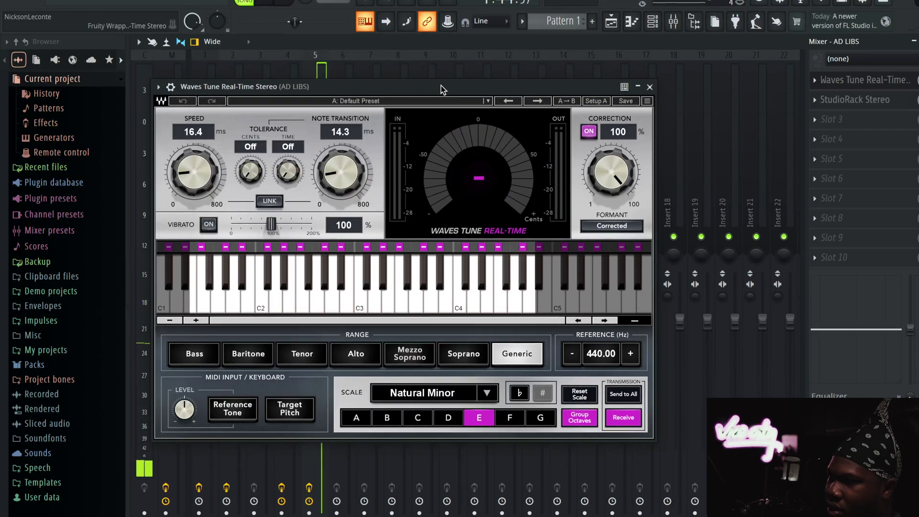
{"action": "left_click", "coordinate": [649, 86]}
{"action": "left_click", "coordinate": [861, 99]}
{"action": "left_click", "coordinate": [284, 2]}
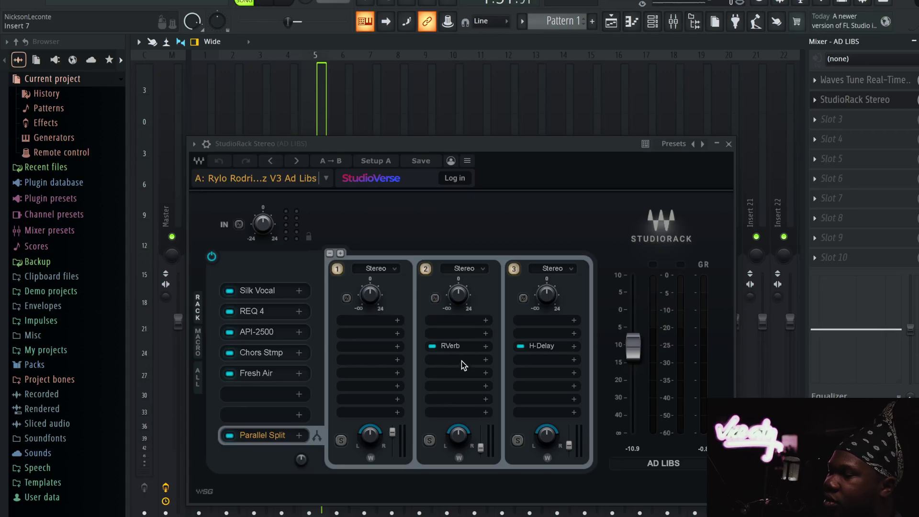
{"action": "left_click", "coordinate": [481, 447]}
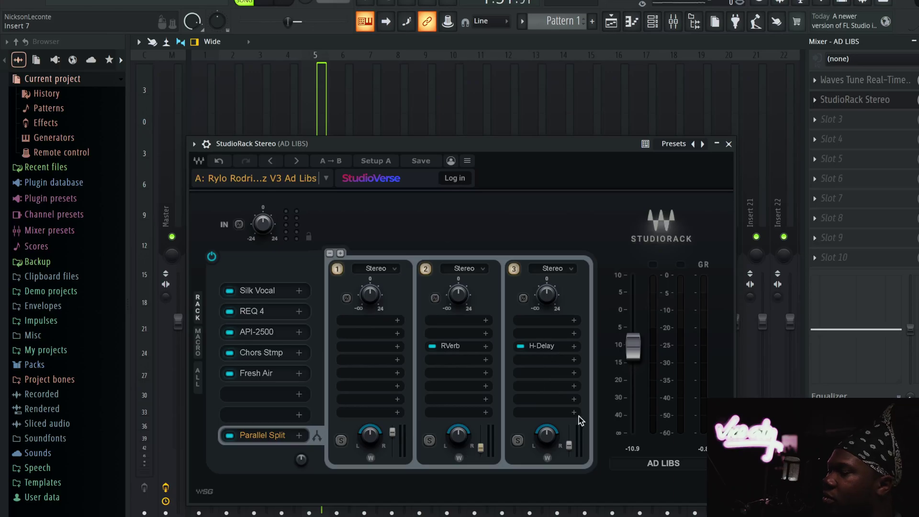
Step: Review the Silk Vocal, REQ 4 and API-2500 settings in the AD LIBS rack, and audition the vocal with the API-2500 open
{"action": "left_click", "coordinate": [280, 290]}
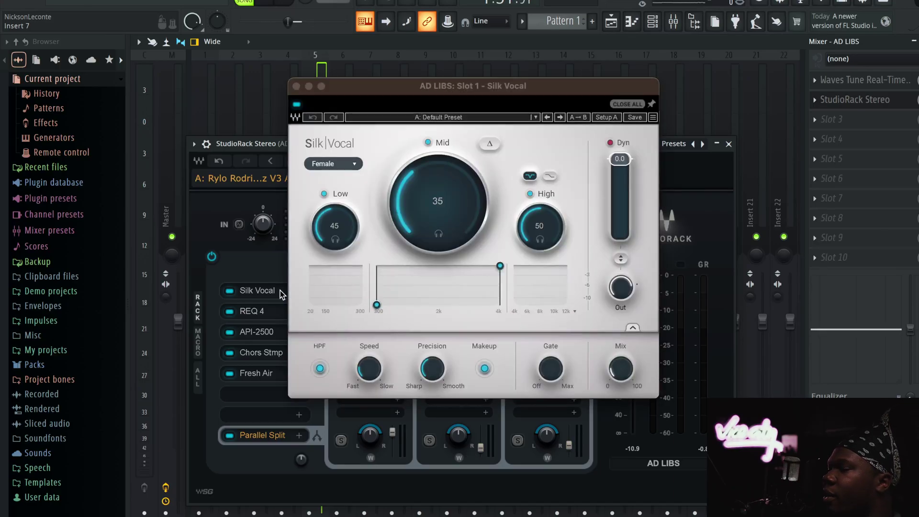
{"action": "left_click", "coordinate": [254, 316]}
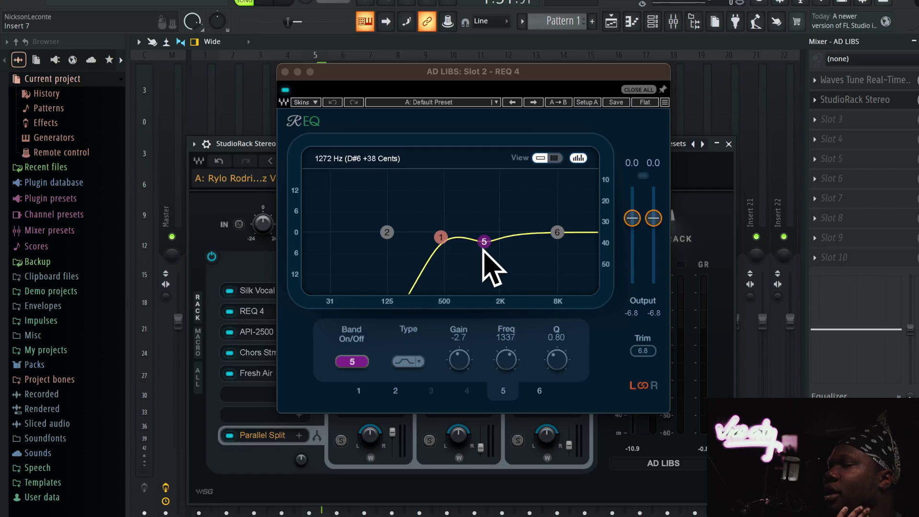
{"action": "left_click", "coordinate": [256, 331]}
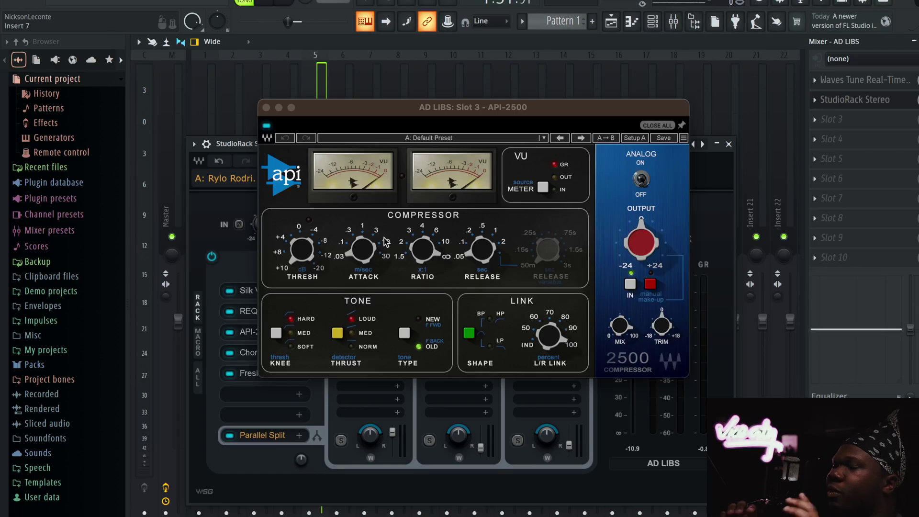
{"action": "left_click_drag", "start_coordinate": [385, 242], "coordinate": [378, 249]}
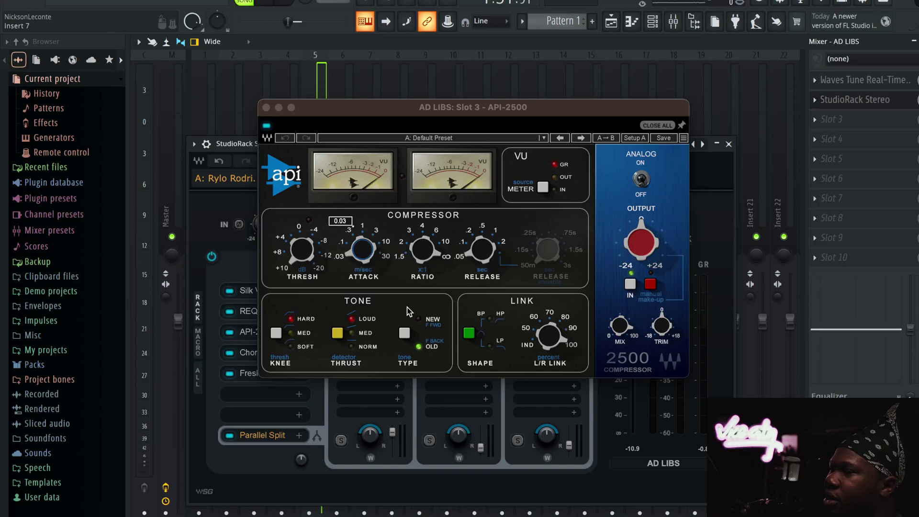
{"action": "key", "text": "space"}
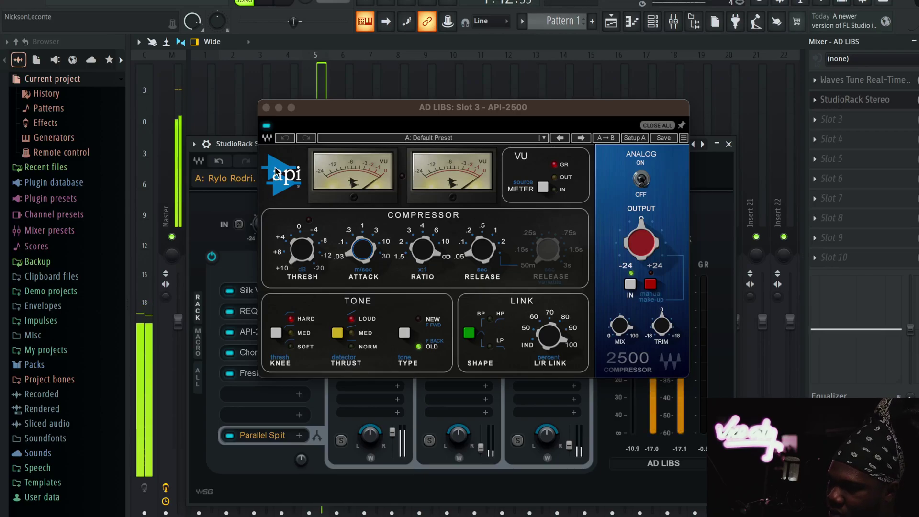
{"action": "left_click", "coordinate": [266, 107]}
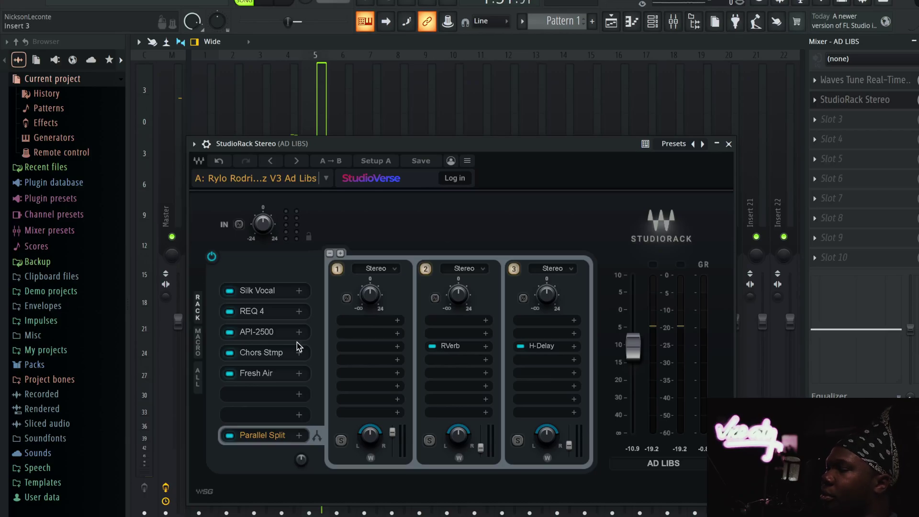
Step: Review the Chors Stmp depth and the Fresh Air settings in the AD LIBS rack, and close Fresh Air
{"action": "left_click", "coordinate": [275, 354]}
{"action": "left_click", "coordinate": [455, 208]}
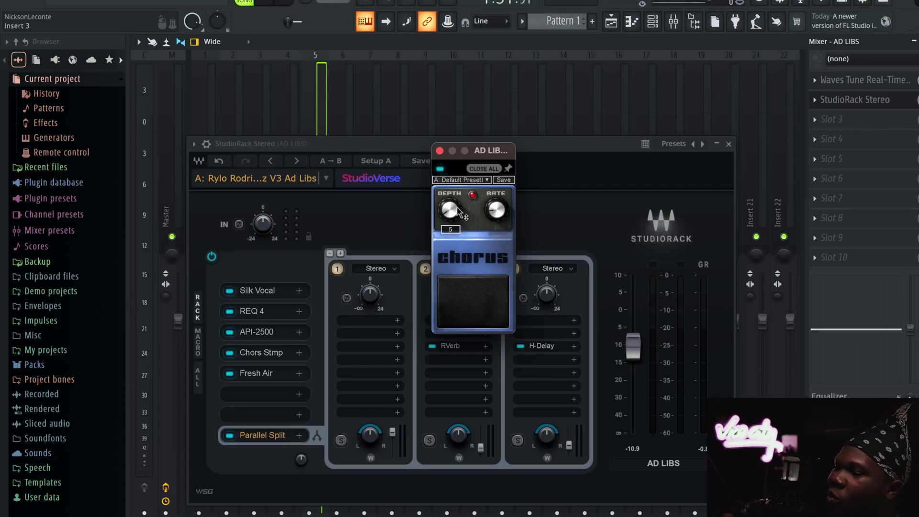
{"action": "left_click", "coordinate": [253, 378]}
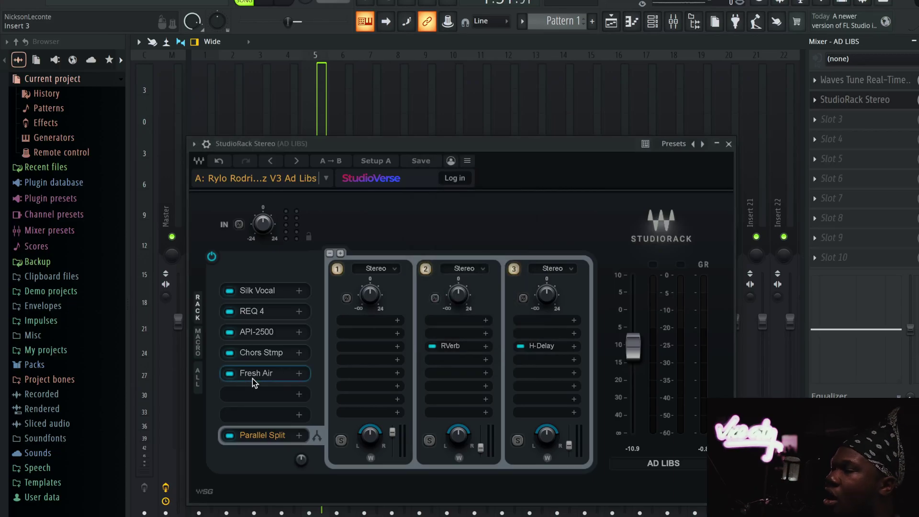
{"action": "left_click", "coordinate": [252, 378]}
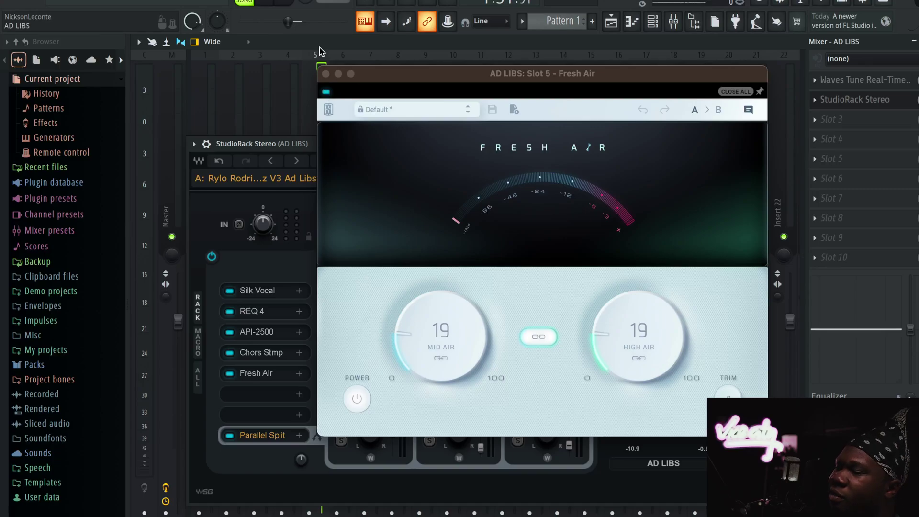
{"action": "left_click", "coordinate": [325, 75]}
Step: Move the StudioRack window clear of the BEAT mixer track and unmute that track for playback with the ad-libs
{"action": "left_click_drag", "start_coordinate": [403, 148], "coordinate": [458, 141]}
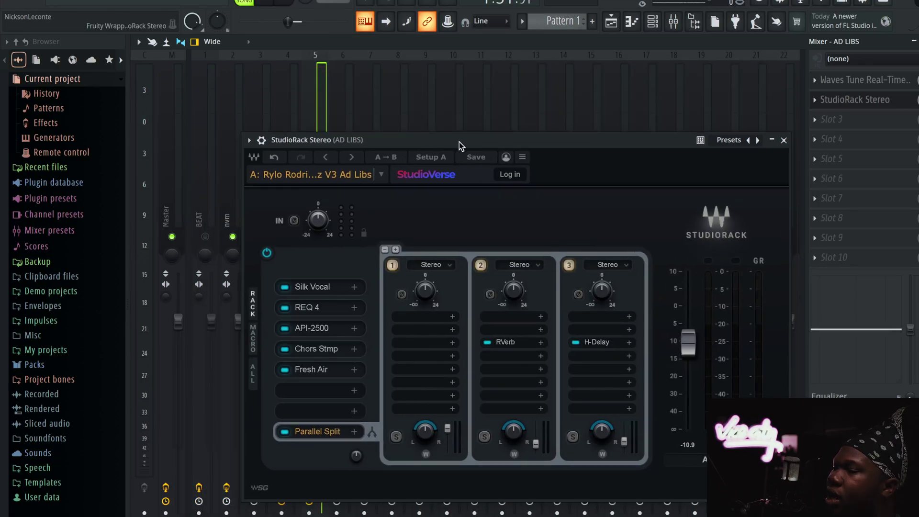
{"action": "left_click", "coordinate": [216, 240]}
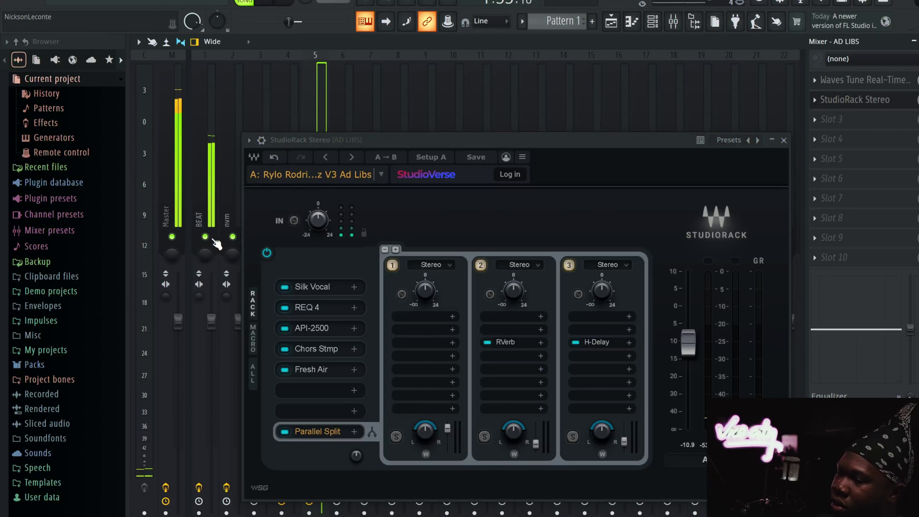